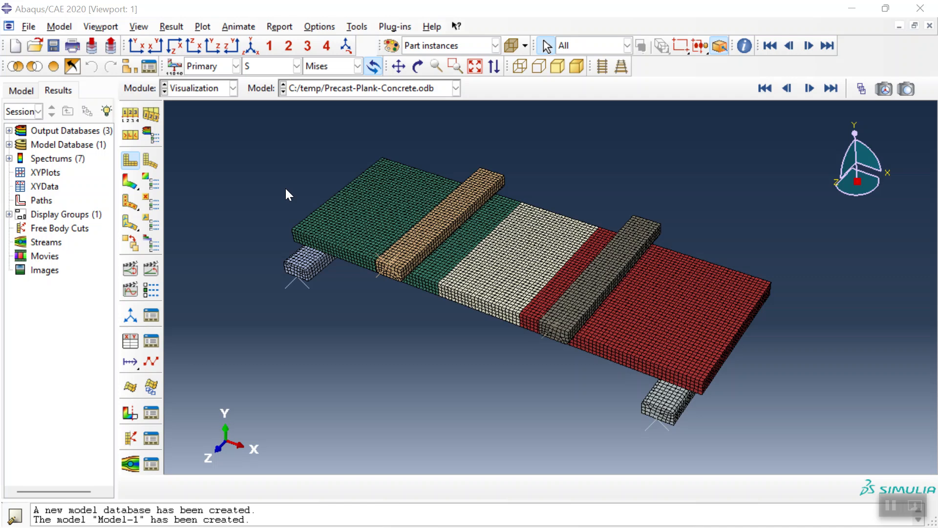
pyautogui.scroll(5, 496, 329)
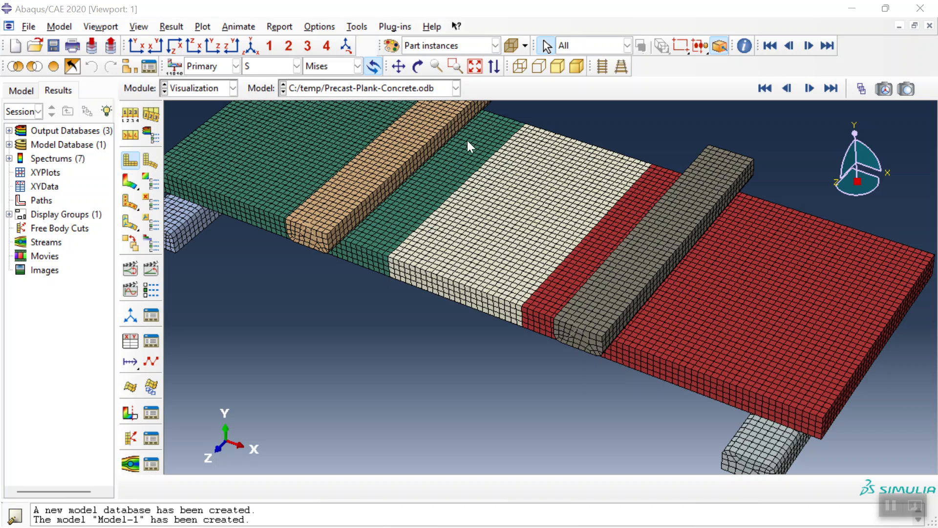
pyautogui.click(489, 229)
pyautogui.scroll(1, 607, 204)
pyautogui.scroll(1, 445, 342)
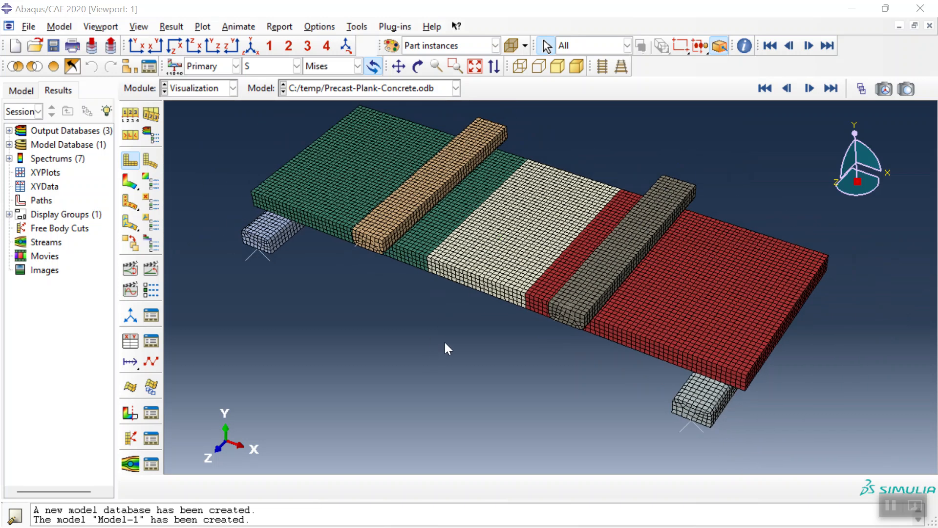
pyautogui.scroll(1, 444, 303)
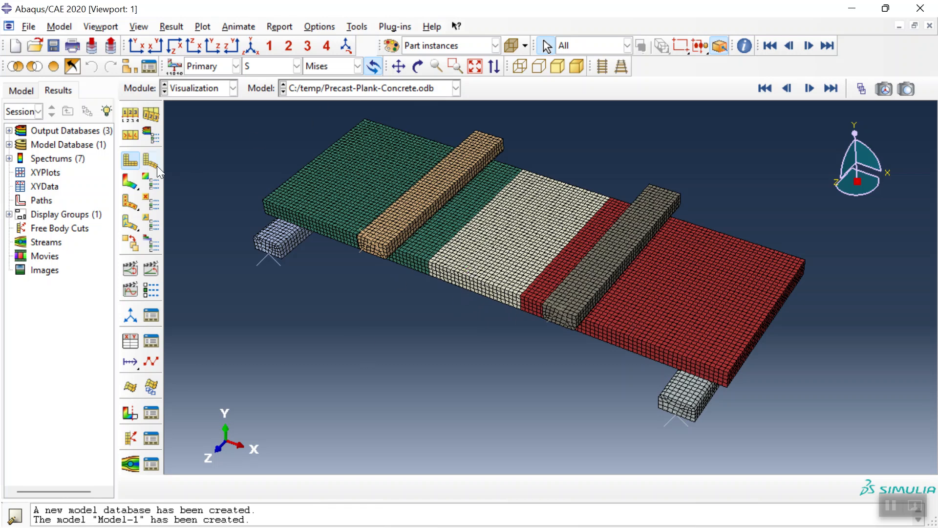
# Step: Plot the DAMAGET contours on the deformed plank and show its underside
pyautogui.click(129, 181)
pyautogui.click(271, 71)
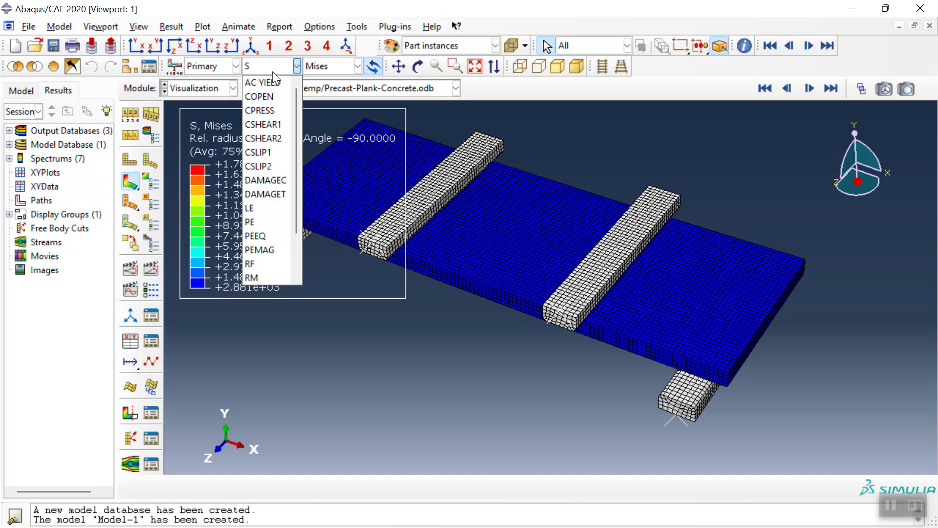
pyautogui.click(265, 194)
pyautogui.click(418, 66)
pyautogui.moveTo(455, 170); pyautogui.dragTo(450, 268)
pyautogui.press('Escape')
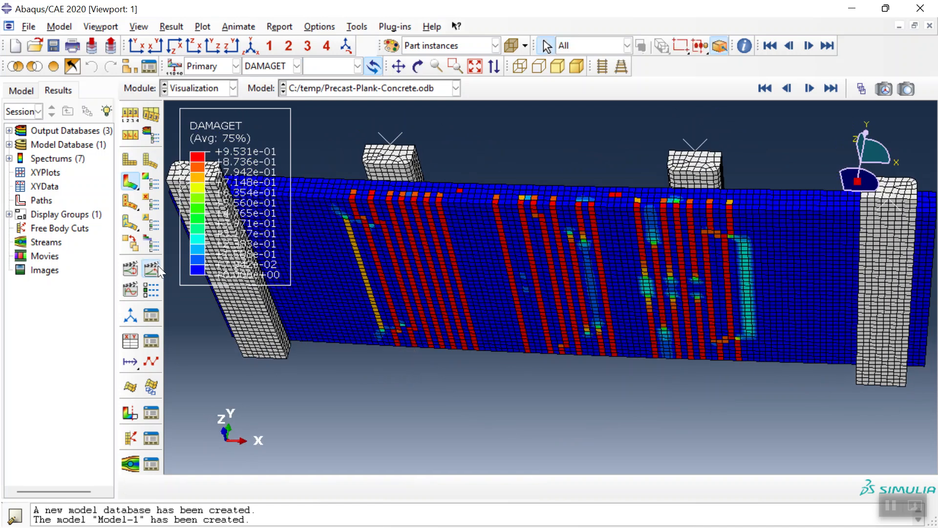
# Step: Animate the tensile damage over time, step through the frames on the plank's underside, and finish at the last frame
pyautogui.click(158, 270)
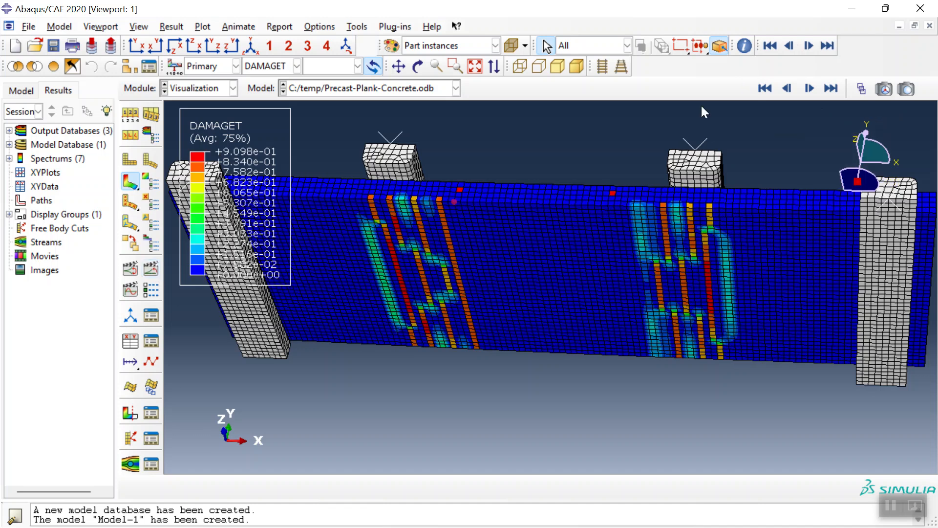
pyautogui.click(809, 88)
pyautogui.click(809, 88)
pyautogui.click(810, 88)
pyautogui.click(810, 89)
pyautogui.click(809, 88)
pyautogui.click(809, 88)
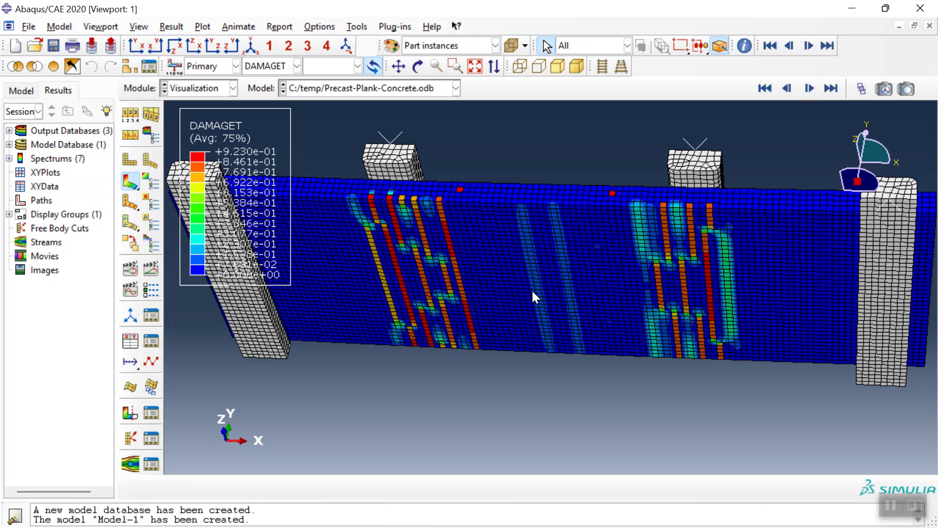
pyautogui.click(831, 88)
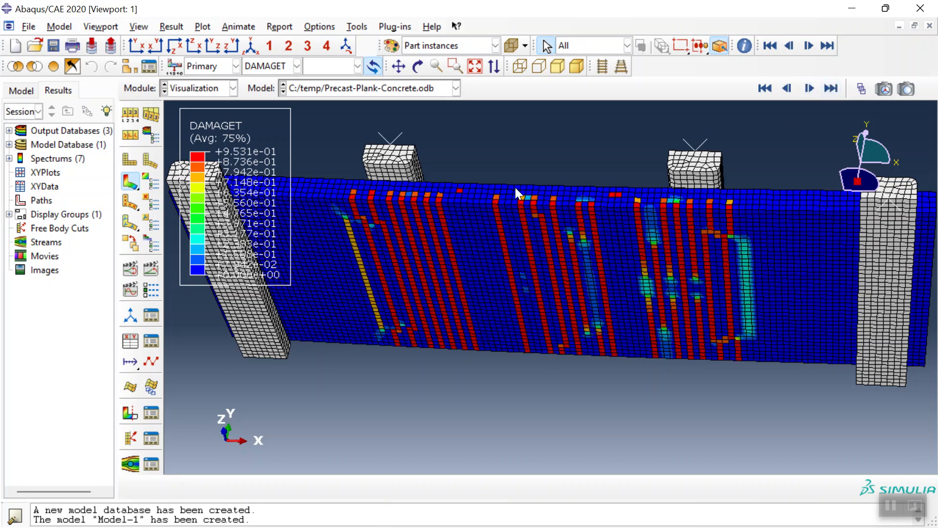
# Step: Switch to the Precast-Plank-Concrete-D.odb results and plot contours on the deformed shape
pyautogui.click(418, 66)
pyautogui.moveTo(518, 230); pyautogui.dragTo(487, 289)
pyautogui.click(358, 95)
pyautogui.click(359, 104)
pyautogui.click(137, 188)
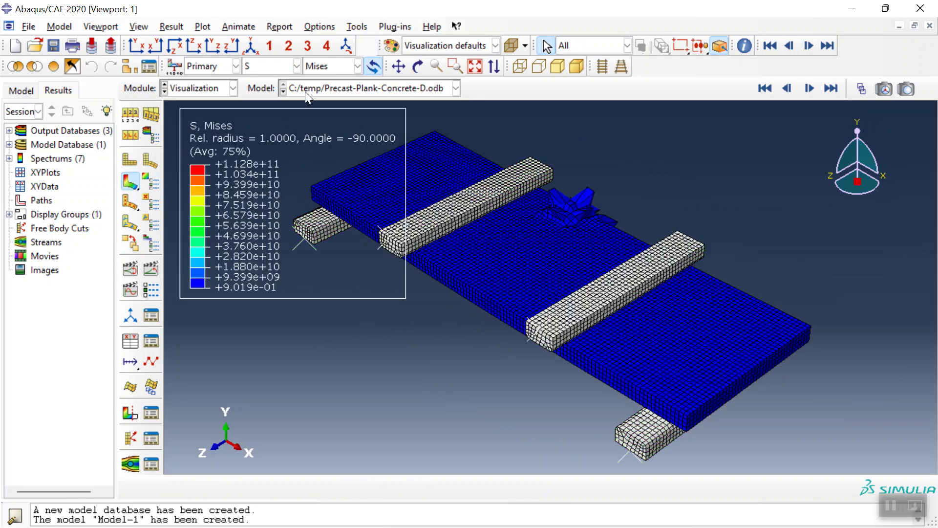
# Step: Display the DAMAGET contours for the Precast-Plank-Concrete-D model and inspect the plank's top and front side
pyautogui.click(262, 68)
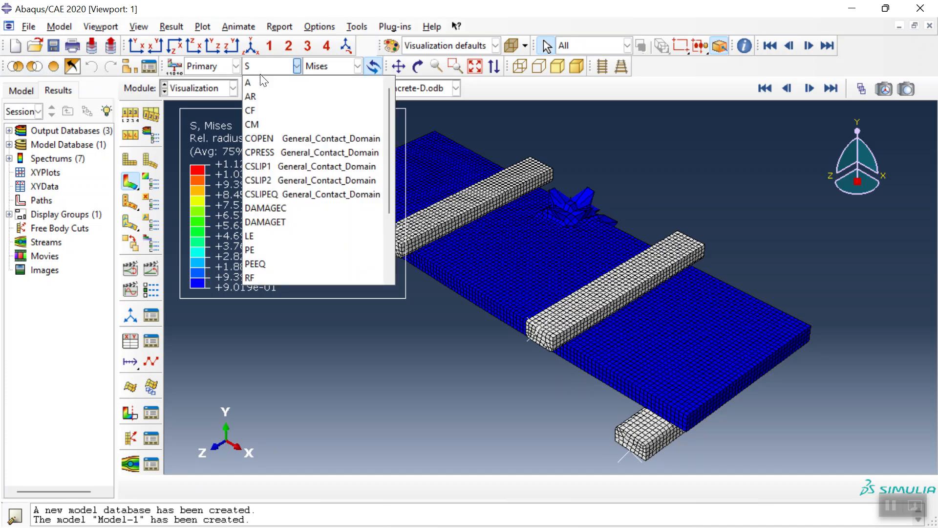
pyautogui.click(266, 222)
pyautogui.click(417, 66)
pyautogui.moveTo(537, 273); pyautogui.dragTo(606, 192)
pyautogui.moveTo(549, 231)
pyautogui.mouseDown()
pyautogui.moveTo(532, 272)
pyautogui.moveTo(565, 230)
pyautogui.mouseUp()
pyautogui.moveTo(560, 287); pyautogui.dragTo(558, 307)
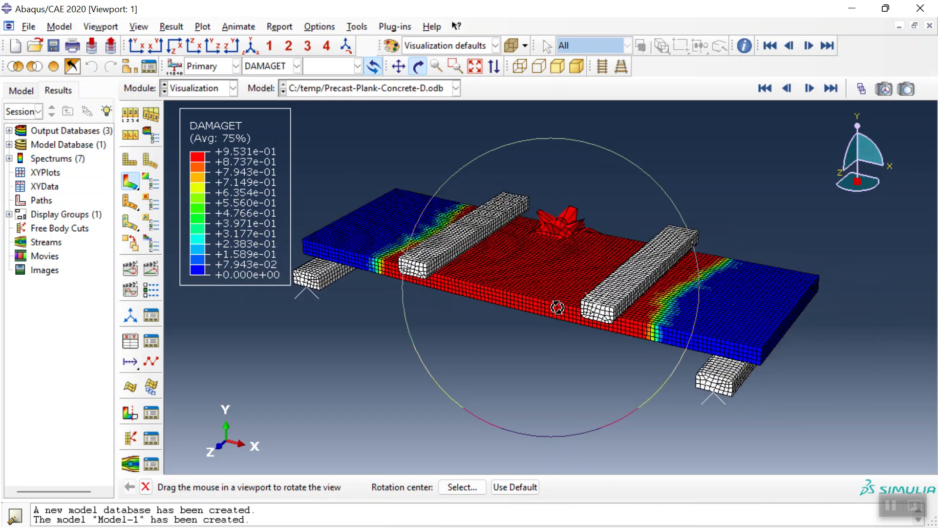
pyautogui.moveTo(555, 246); pyautogui.dragTo(541, 280)
pyautogui.press('Escape')
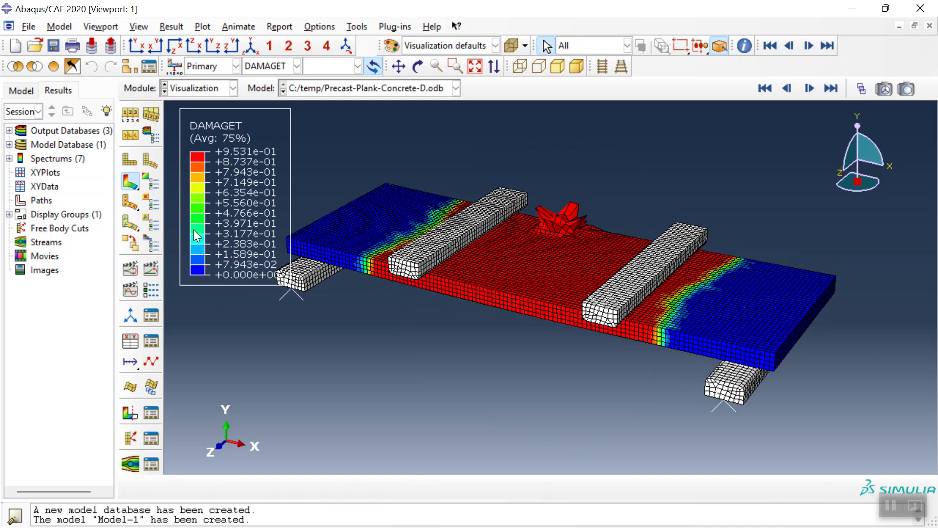
# Step: Play and stop the time-history animation of DAMAGET, and advance to the final frame
pyautogui.click(152, 269)
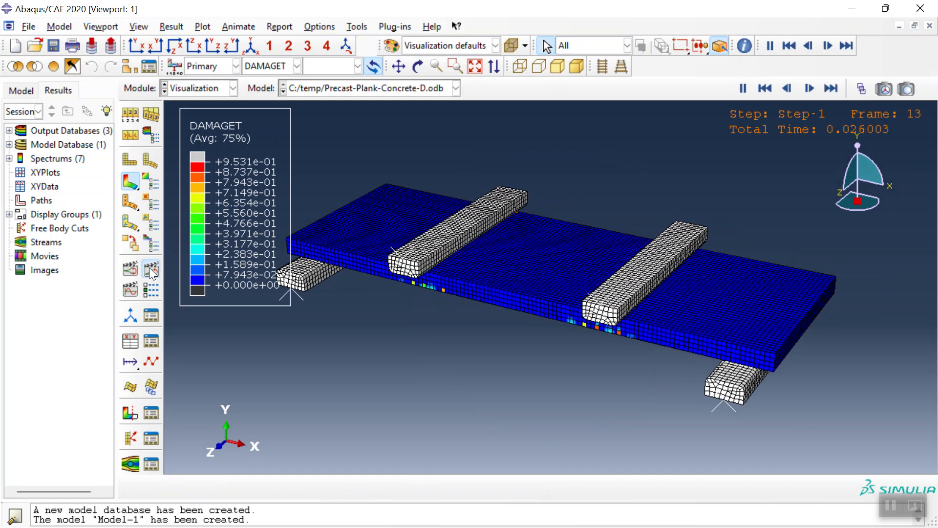
pyautogui.click(152, 268)
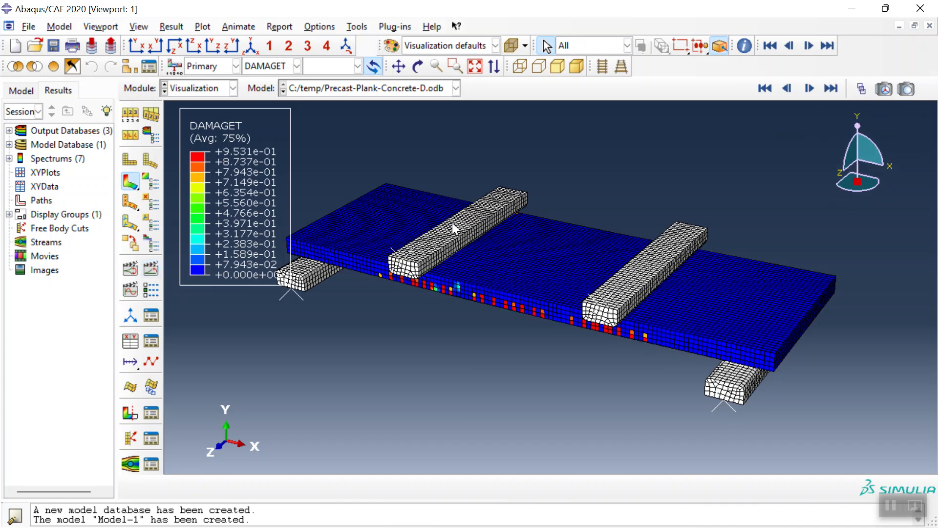
pyautogui.click(809, 88)
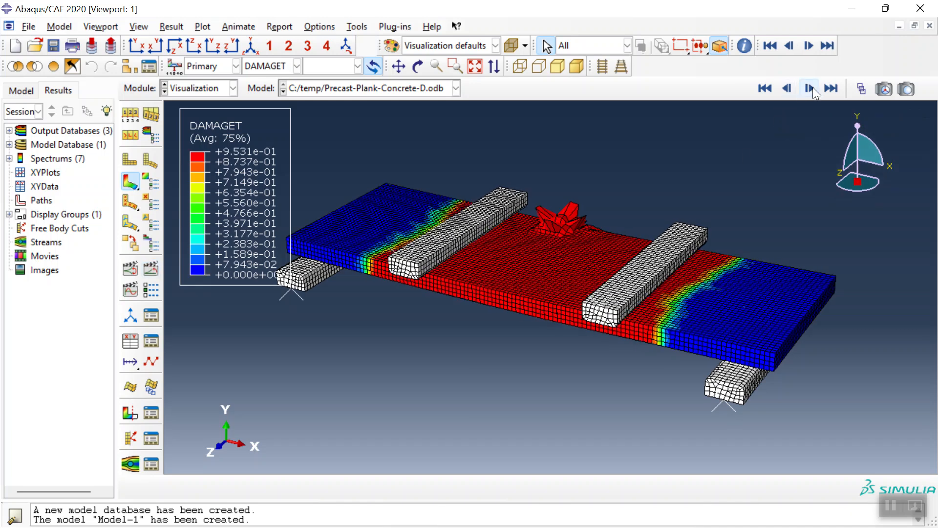
# Step: Display the DAMAGEC contours on the deformed plank, followed by the SDEG contours
pyautogui.click(297, 66)
pyautogui.click(268, 204)
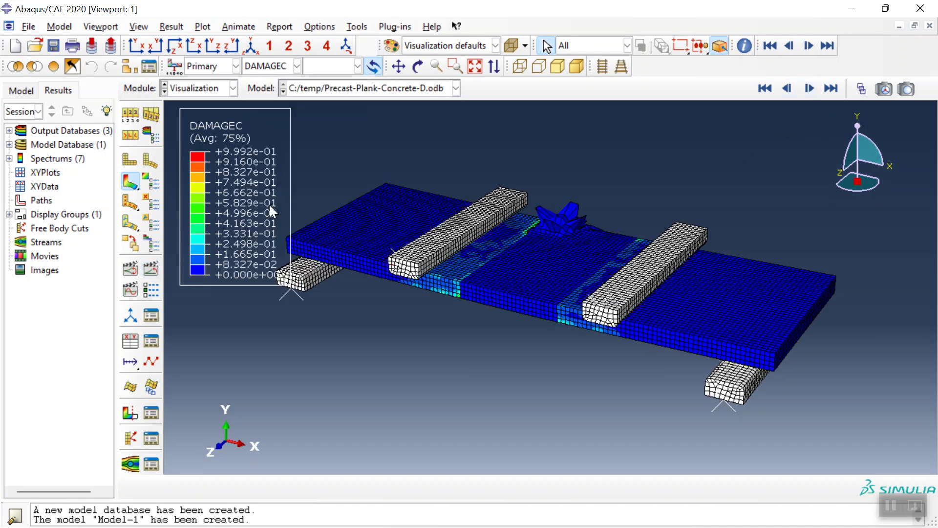
pyautogui.click(296, 66)
pyautogui.scroll(-3, 276, 220)
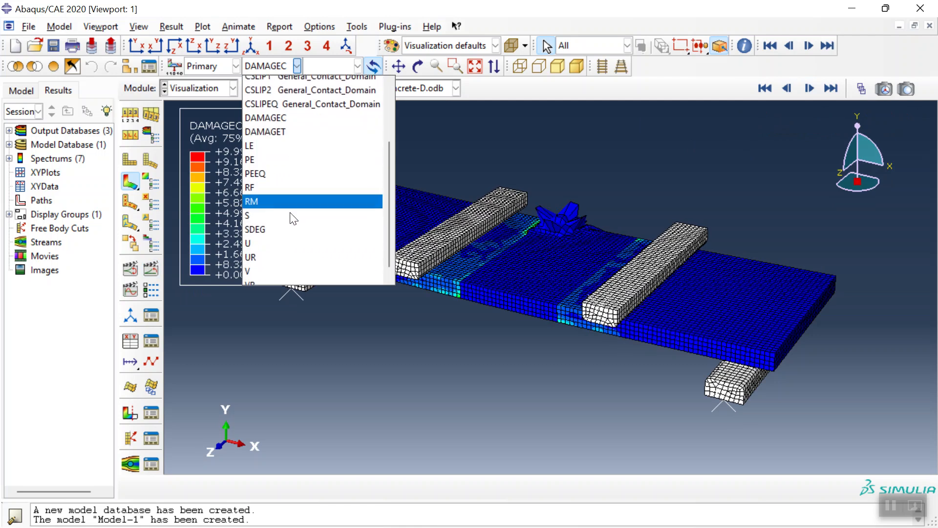
pyautogui.click(274, 222)
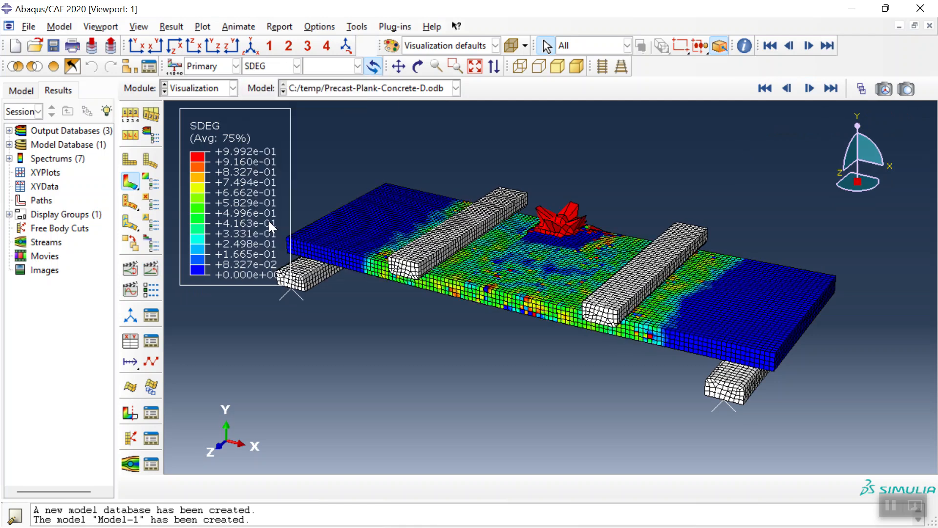
# Step: Switch to Precast-Plank-Concrete.odb and plot its Mises stress contours on the deformed shape
pyautogui.click(347, 92)
pyautogui.click(336, 119)
pyautogui.click(130, 182)
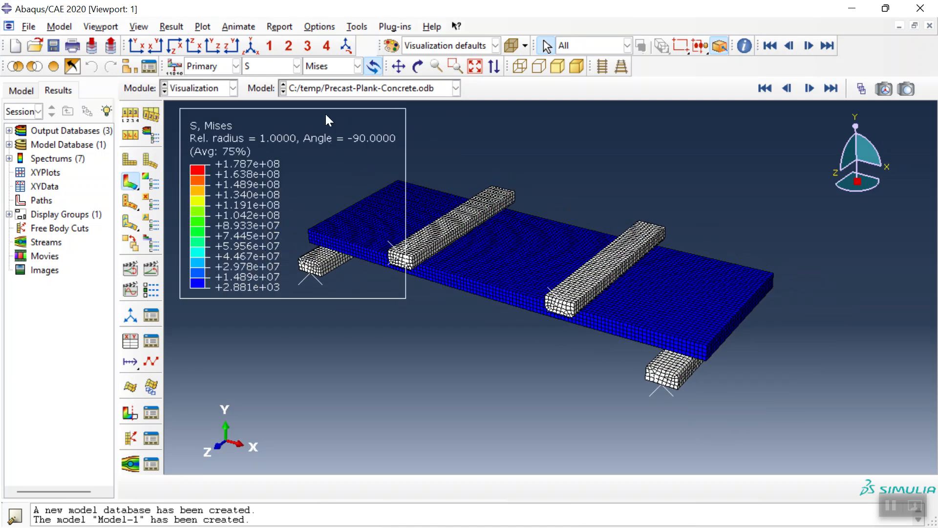
# Step: Switch to Precast-Plank-Concrete-D.odb and plot the history output of reaction force RF2 for RIGID-1 Node 1226
pyautogui.click(312, 94)
pyautogui.click(313, 107)
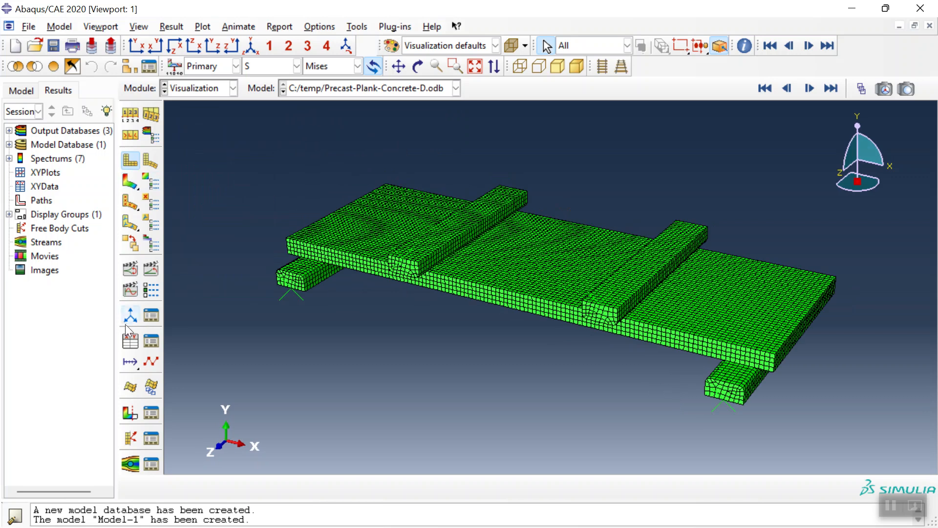
pyautogui.click(130, 340)
pyautogui.click(39, 330)
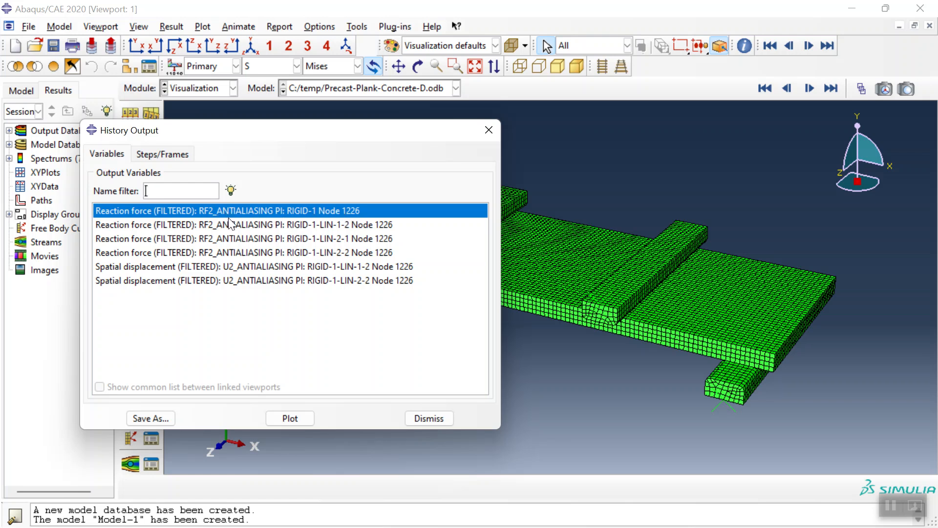
pyautogui.click(286, 417)
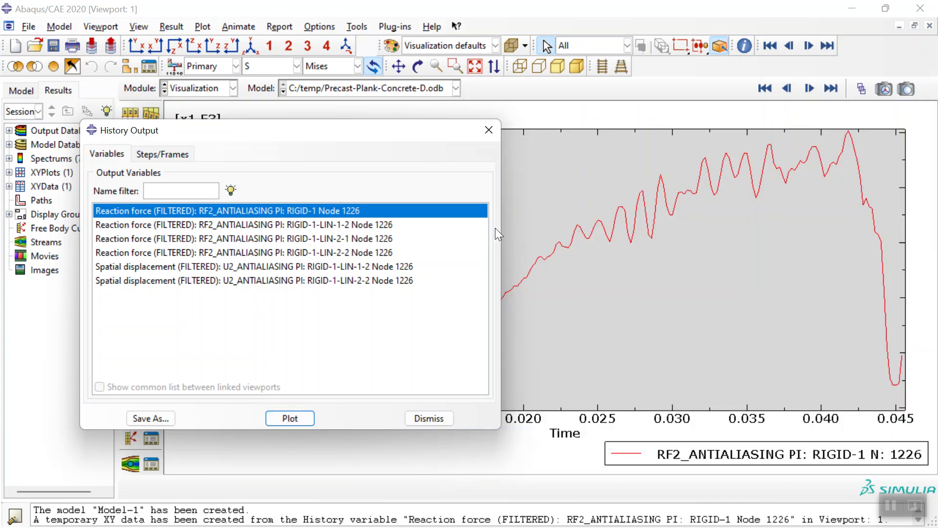
pyautogui.moveTo(297, 130)
pyautogui.mouseDown()
pyautogui.moveTo(780, 182)
pyautogui.moveTo(748, 181)
pyautogui.moveTo(251, 351)
pyautogui.moveTo(249, 131)
pyautogui.moveTo(264, 148)
pyautogui.moveTo(283, 134)
pyautogui.mouseUp()
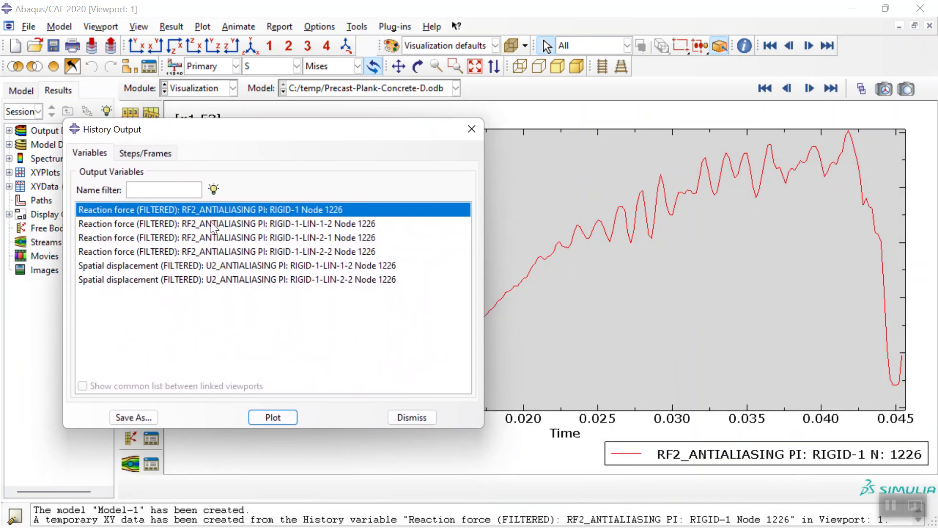
# Step: Save the RIGID-1 reaction force history as XY data named RF
pyautogui.click(131, 417)
pyautogui.write('RF')
pyautogui.click(224, 413)
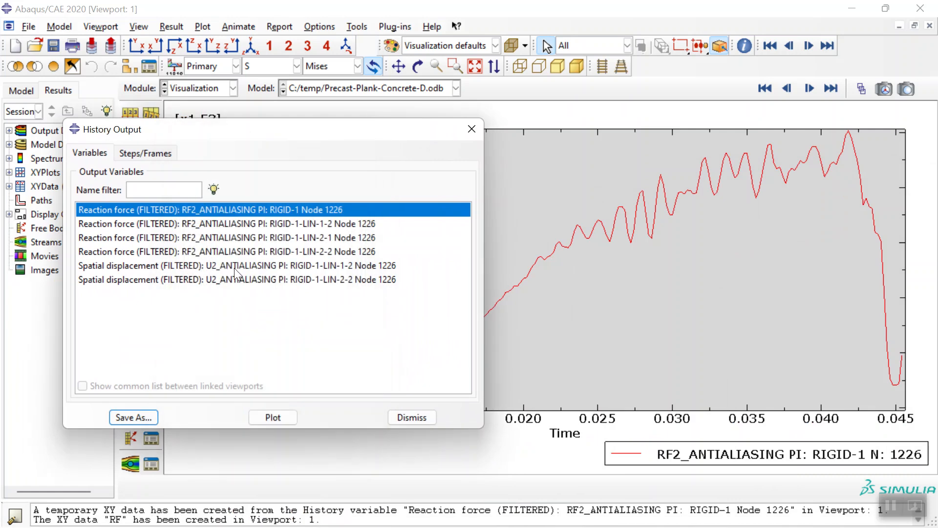
# Step: Save the U2 spatial displacement history of RIGID-1-LIN-1-2 Node 1226 as XY data named U and close the history output
pyautogui.click(163, 264)
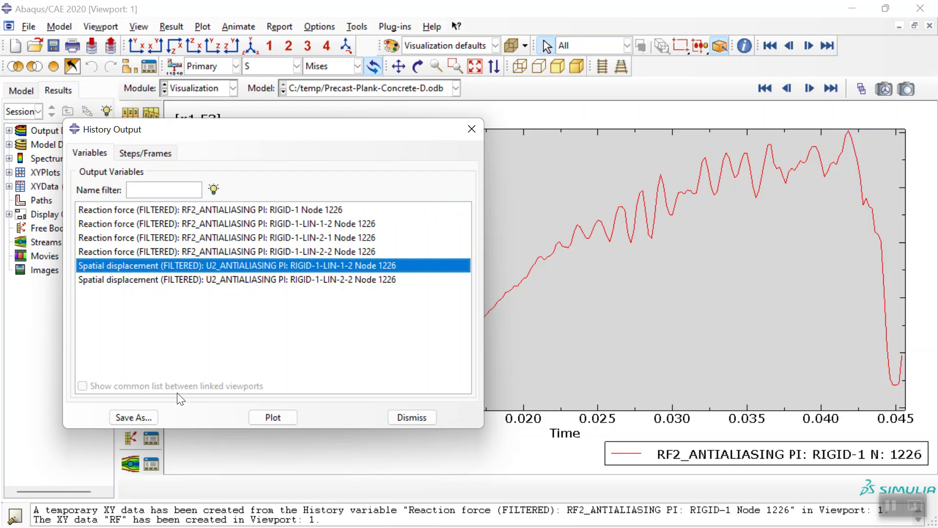
pyautogui.click(131, 417)
pyautogui.write('U')
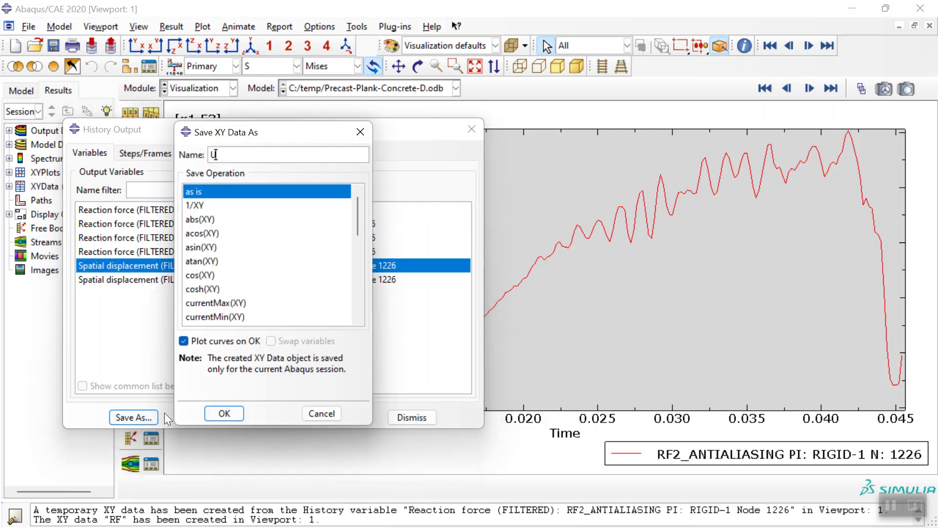
pyautogui.click(223, 413)
pyautogui.click(412, 417)
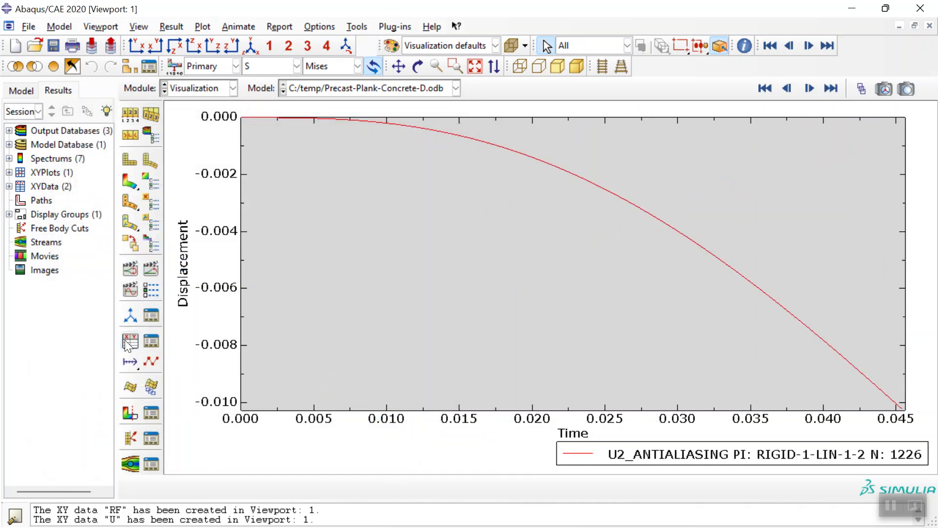
# Step: Operate on the XY data with the expression combine ( -"U", "RF" ) and plot the force-displacement curve
pyautogui.click(132, 342)
pyautogui.click(73, 249)
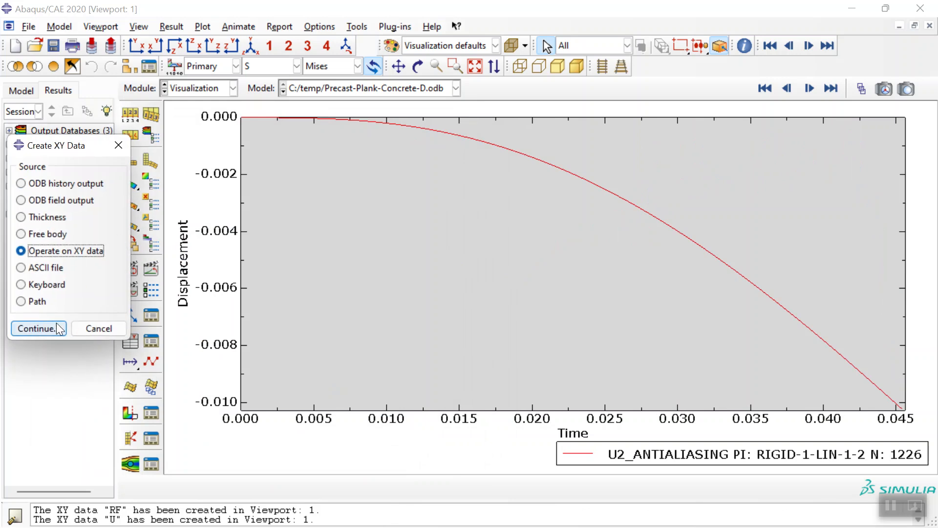
pyautogui.click(37, 329)
pyautogui.scroll(-3, 337, 327)
pyautogui.doubleClick(366, 348)
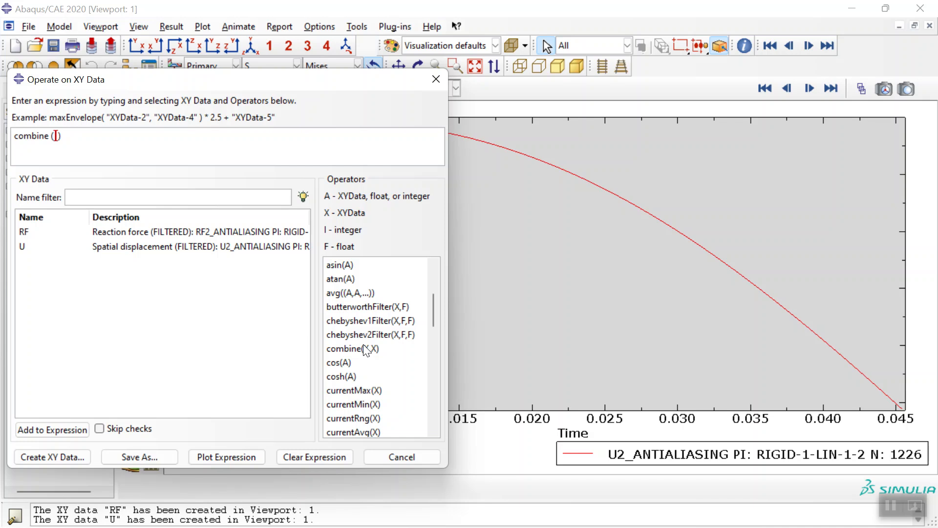
pyautogui.write('-"U')
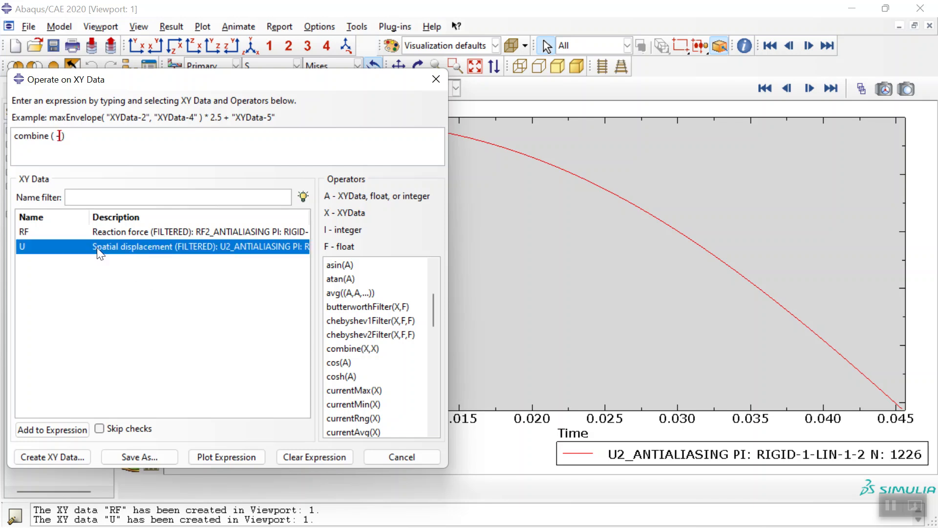
pyautogui.doubleClick(22, 247)
pyautogui.doubleClick(24, 232)
pyautogui.click(209, 458)
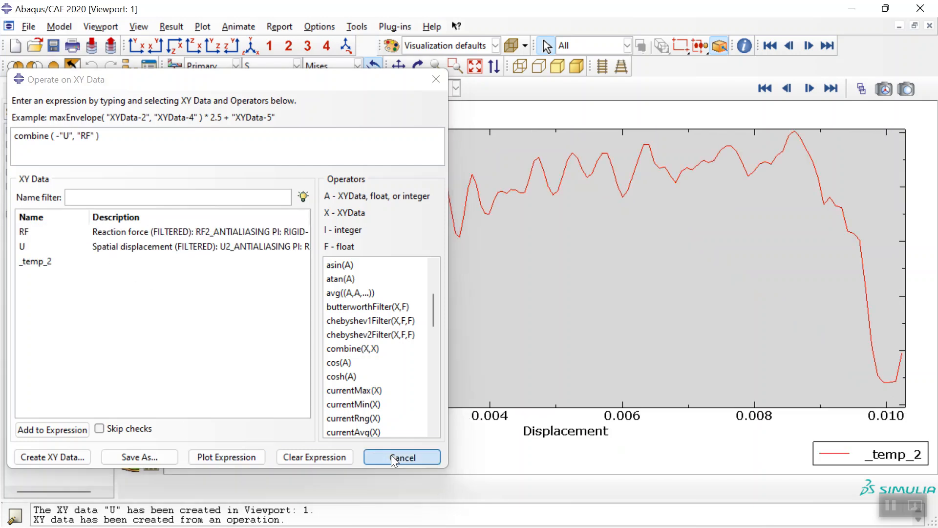
pyautogui.click(391, 455)
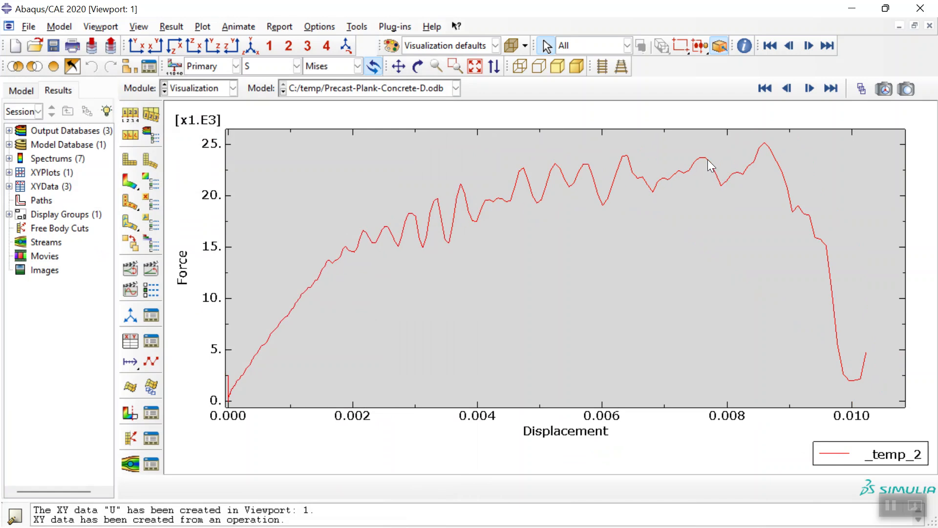
# Step: Return to the Precast-Plank-Concrete.odb results and show the Mises stress contours on the deformed model
pyautogui.click(141, 181)
pyautogui.click(339, 90)
pyautogui.click(327, 118)
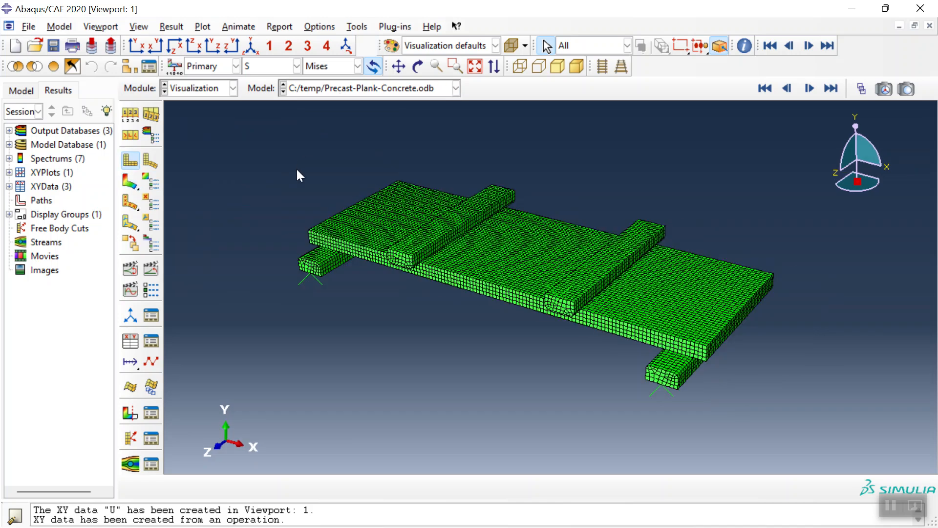
pyautogui.click(130, 183)
pyautogui.click(279, 66)
pyautogui.click(285, 66)
# Step: Replace the display group with only the concrete plank part instances, hiding the loading and support blocks
pyautogui.click(16, 66)
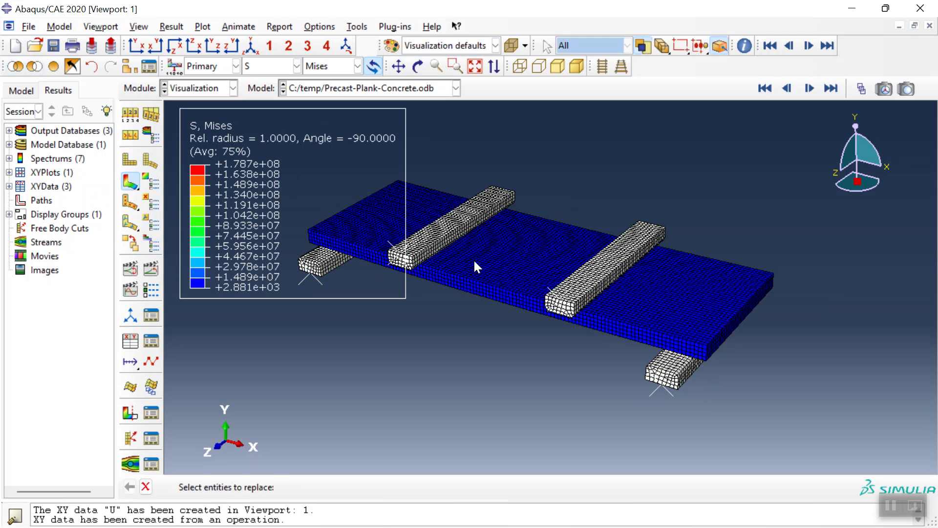
pyautogui.click(380, 486)
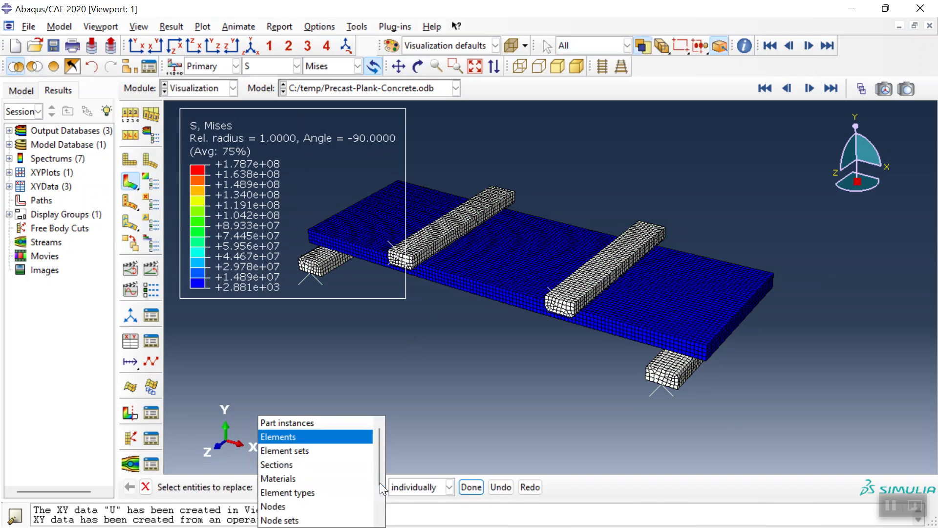
pyautogui.click(301, 420)
pyautogui.click(362, 222)
pyautogui.middleClick(340, 333)
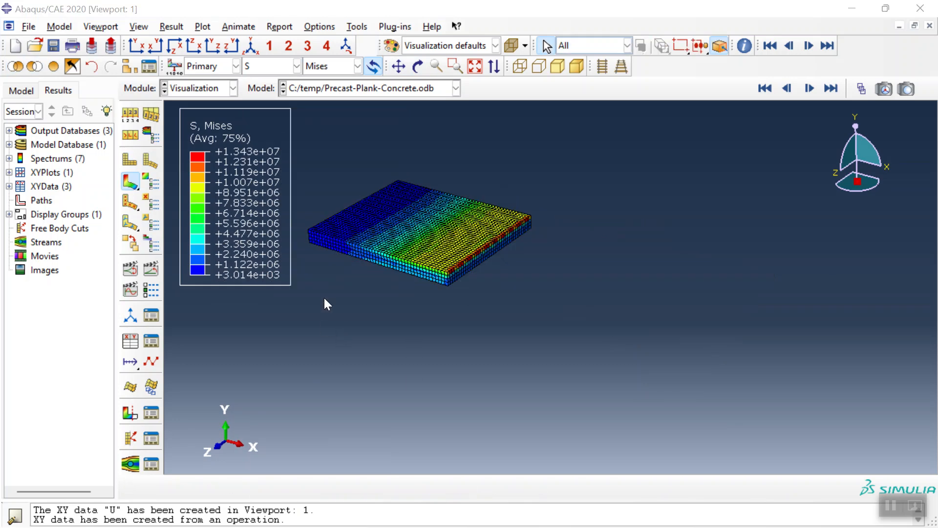
pyautogui.click(54, 66)
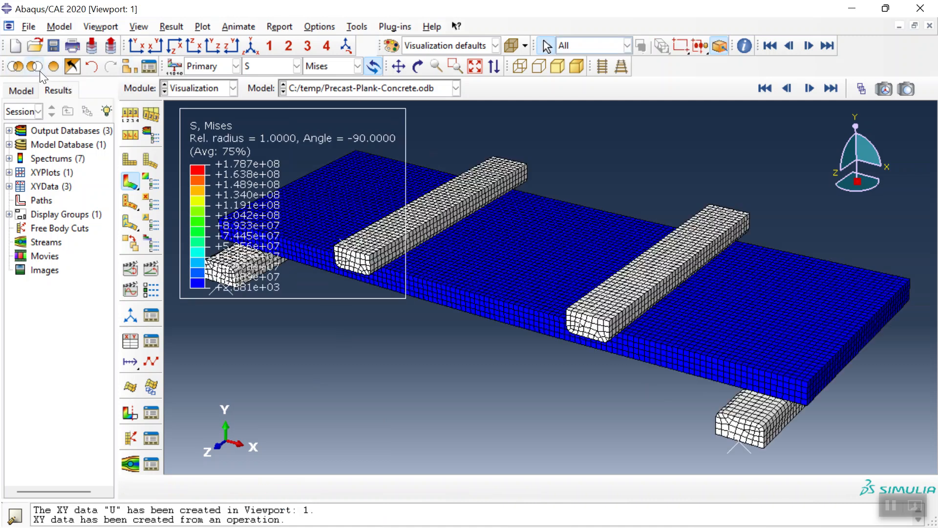
pyautogui.click(20, 68)
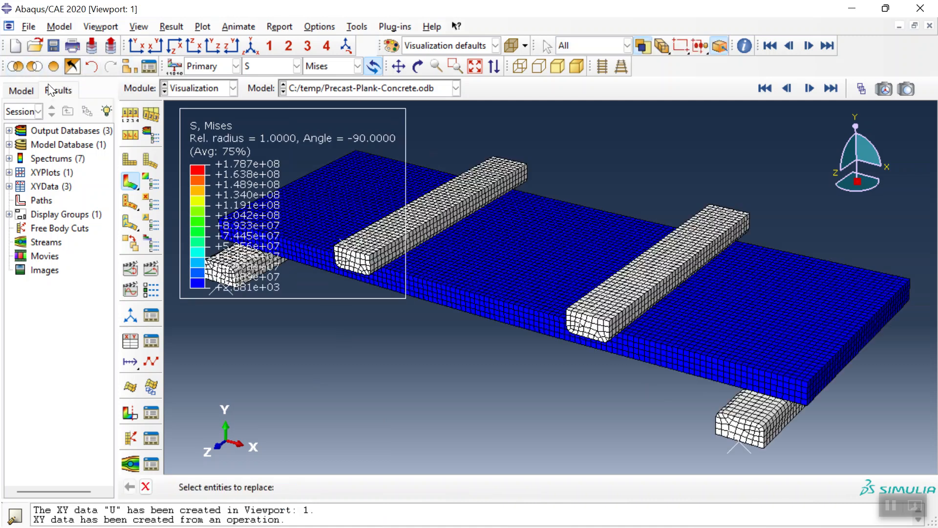
pyautogui.click(323, 207)
pyautogui.middleClick(442, 347)
# Step: Save the RF2 reaction force history of RIGID-1 Node 1226 as XY data named RFF
pyautogui.click(131, 340)
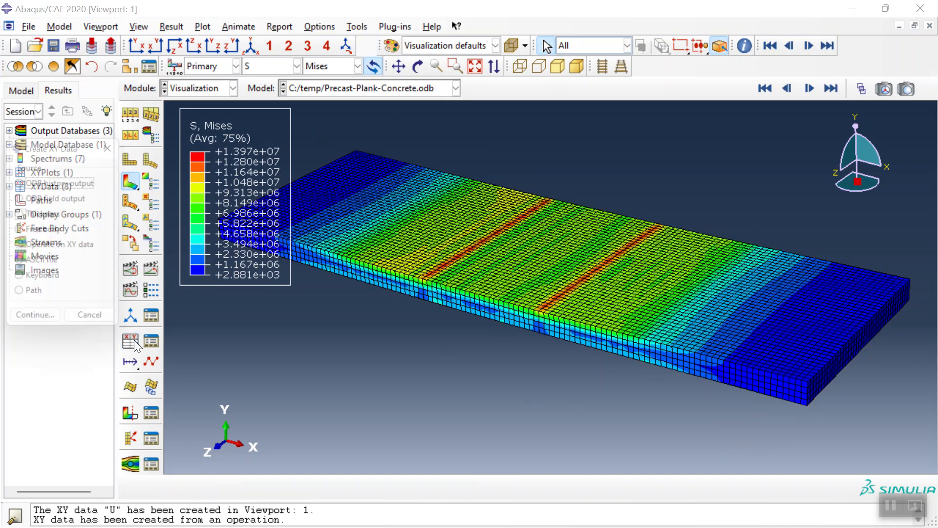
pyautogui.click(39, 183)
pyautogui.click(51, 331)
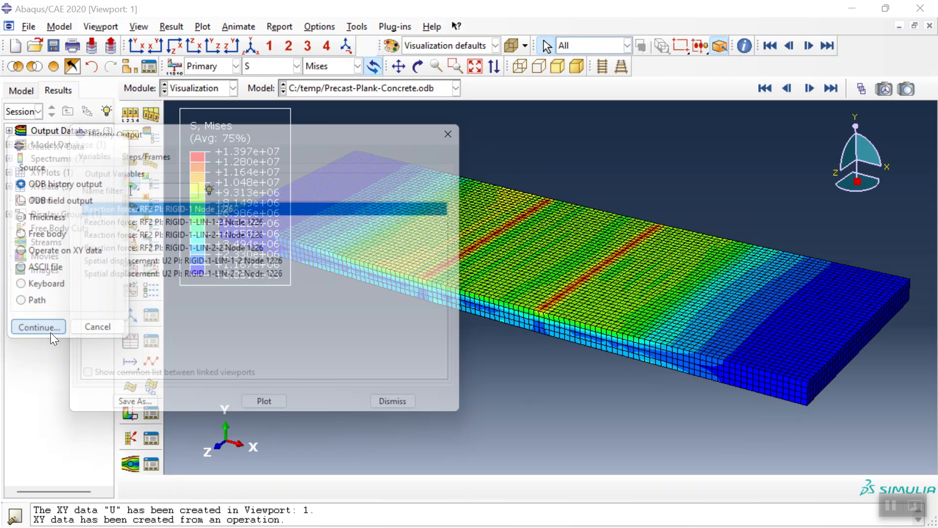
pyautogui.click(136, 418)
pyautogui.write('RFF')
pyautogui.click(224, 413)
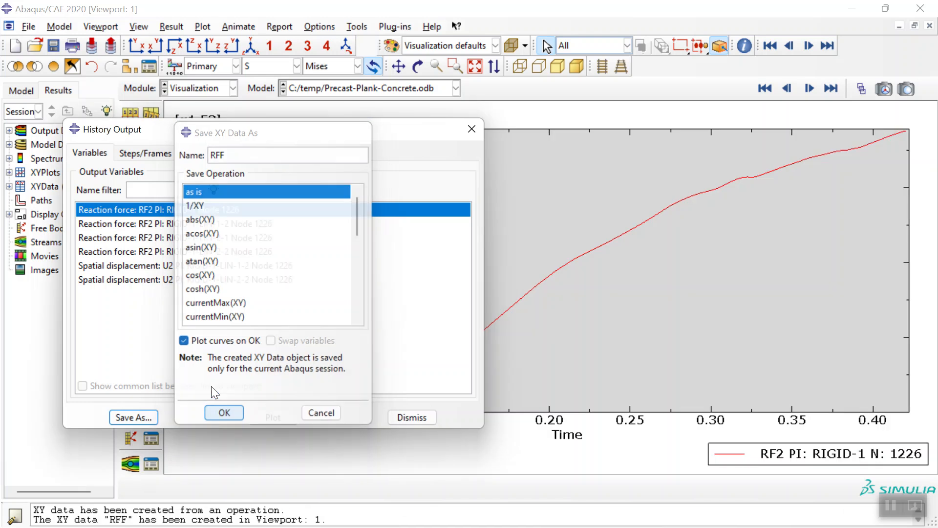
# Step: Save the U2 spatial displacement history of RIGID-1-LIN-1-2 Node 1226 as XY data named US and close the history output
pyautogui.click(116, 266)
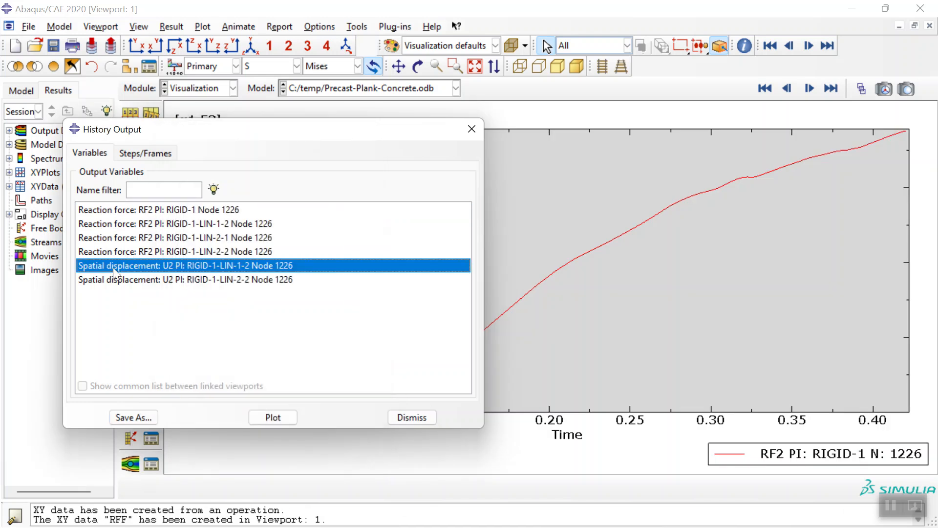
pyautogui.click(133, 418)
pyautogui.write('U')
pyautogui.click(223, 414)
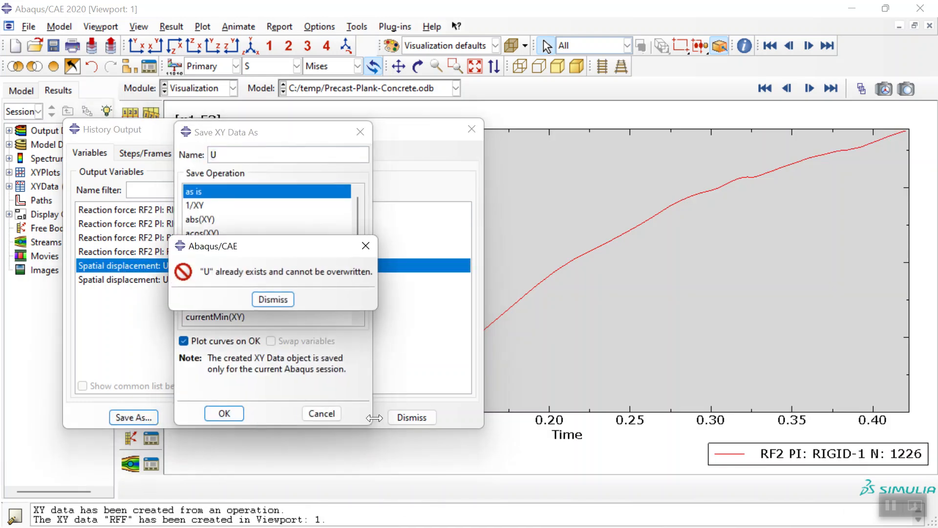
pyautogui.click(273, 299)
pyautogui.click(236, 155)
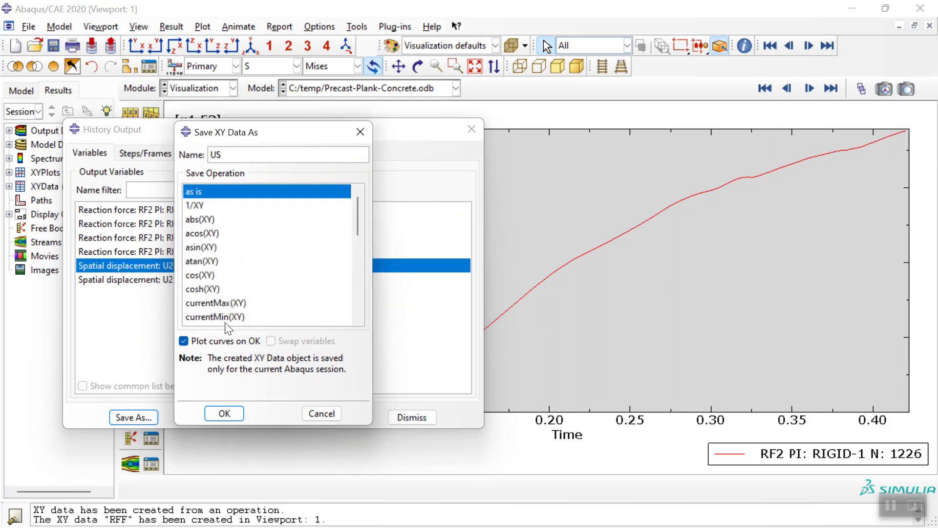
pyautogui.click(224, 415)
pyautogui.click(418, 417)
pyautogui.click(134, 345)
pyautogui.click(21, 247)
pyautogui.click(39, 327)
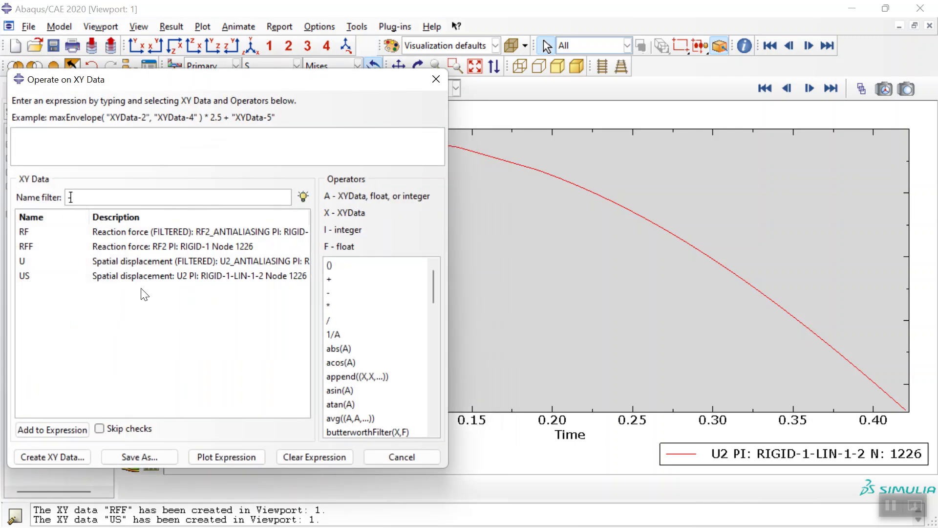
pyautogui.write('-')
pyautogui.click(406, 457)
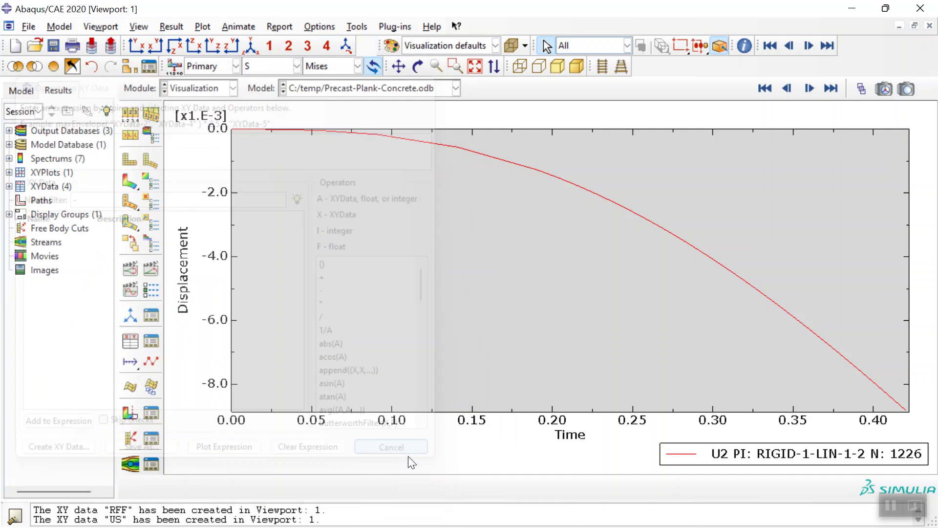
# Step: Operate on the XY data with the expression combine ( -"US", "RFF" ) and plot the force-displacement curve
pyautogui.click(135, 344)
pyautogui.click(39, 328)
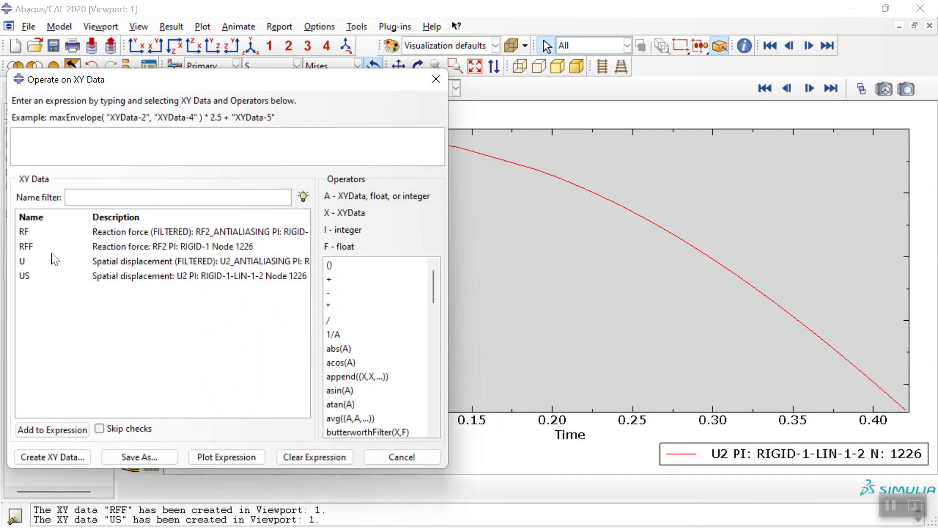
pyautogui.scroll(-3, 366, 349)
pyautogui.scroll(1, 368, 309)
pyautogui.doubleClick(368, 306)
pyautogui.write('-')
pyautogui.doubleClick(100, 276)
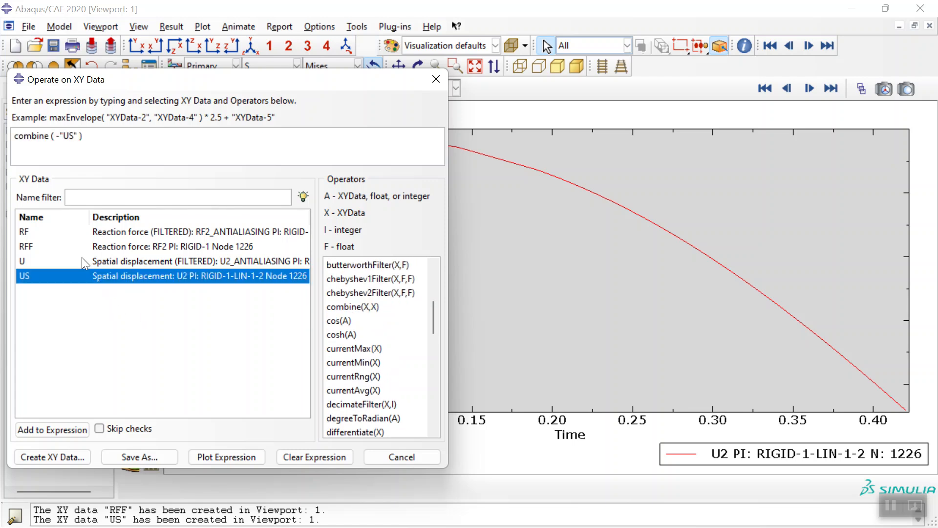
pyautogui.doubleClick(73, 247)
pyautogui.click(232, 456)
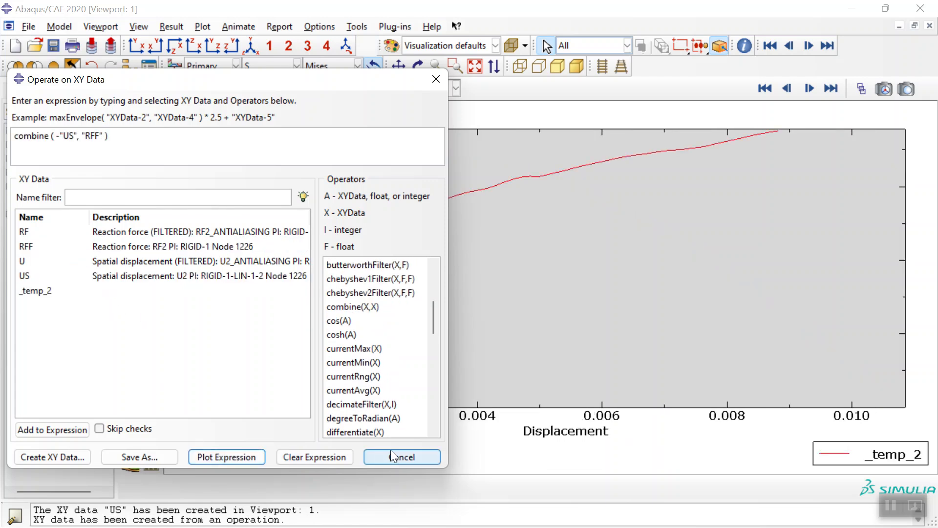
pyautogui.click(398, 457)
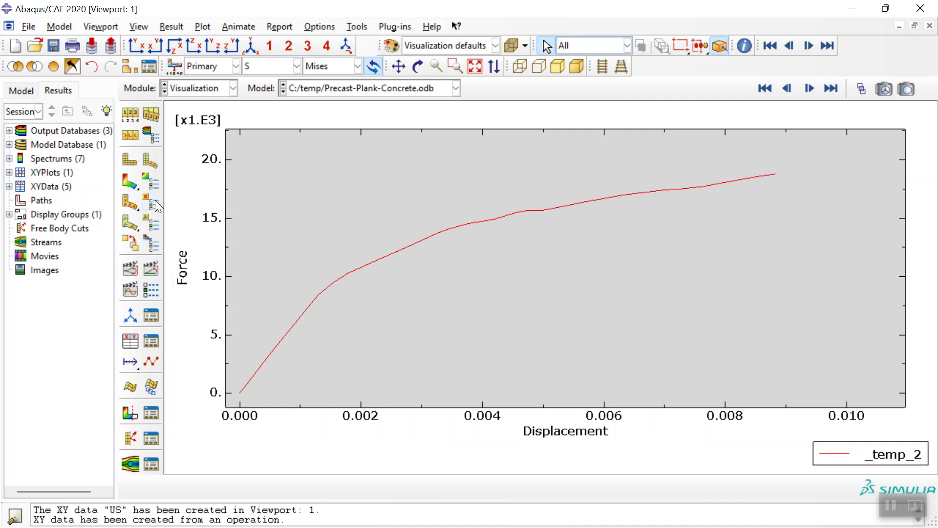
# Step: Show the DAMAGET contours on the isolated plank and inspect the tensile damage along its front edge
pyautogui.click(130, 182)
pyautogui.click(271, 69)
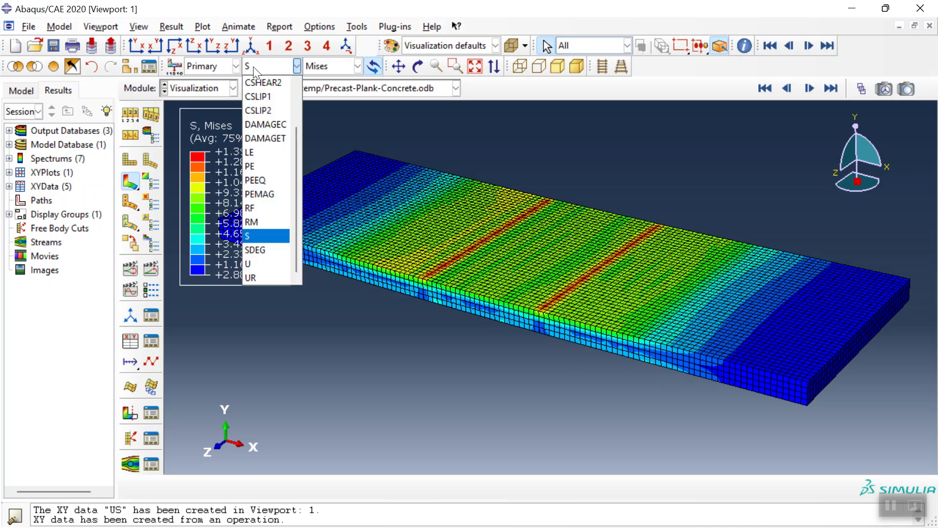
pyautogui.click(277, 131)
pyautogui.click(418, 66)
pyautogui.moveTo(501, 274); pyautogui.dragTo(513, 241)
pyautogui.moveTo(506, 299)
pyautogui.mouseDown()
pyautogui.moveTo(519, 359)
pyautogui.moveTo(513, 313)
pyautogui.mouseUp()
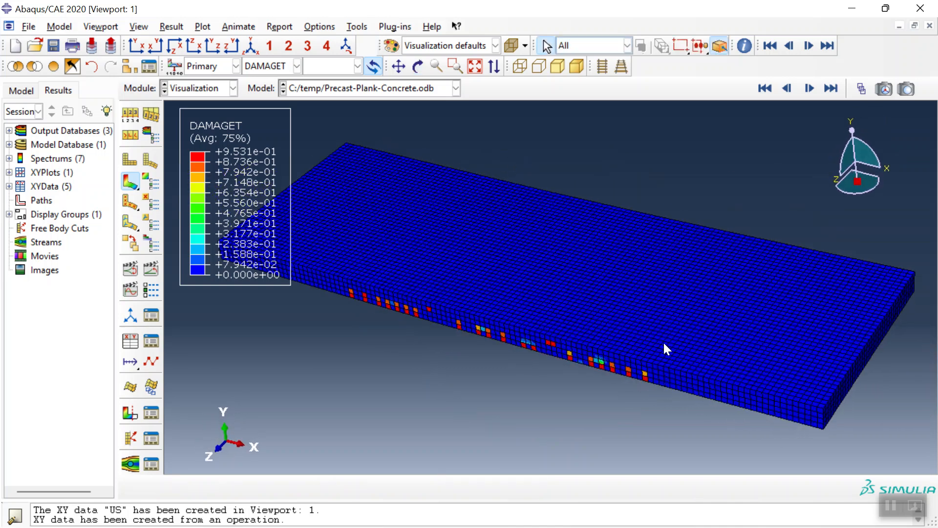
# Step: Show the undeformed plank color-coded by Materials and inspect the middle segment
pyautogui.click(130, 160)
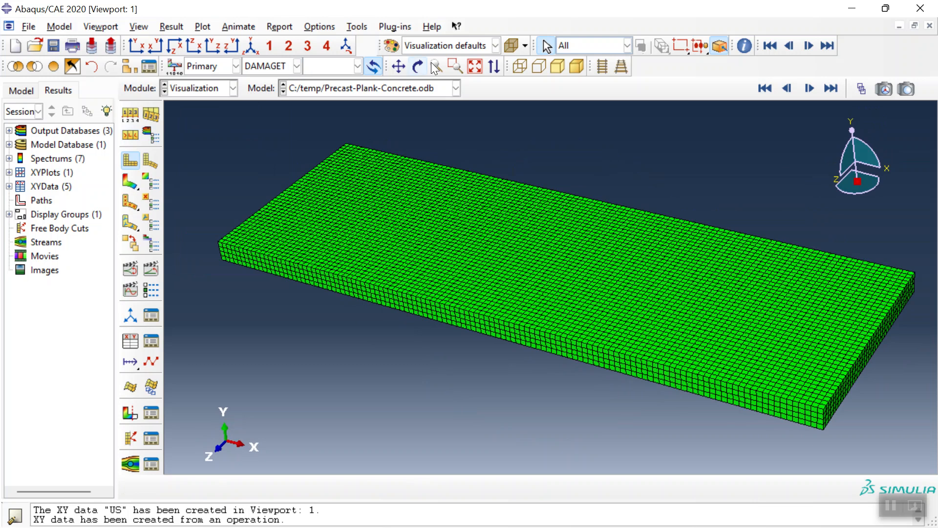
pyautogui.click(438, 45)
pyautogui.click(426, 103)
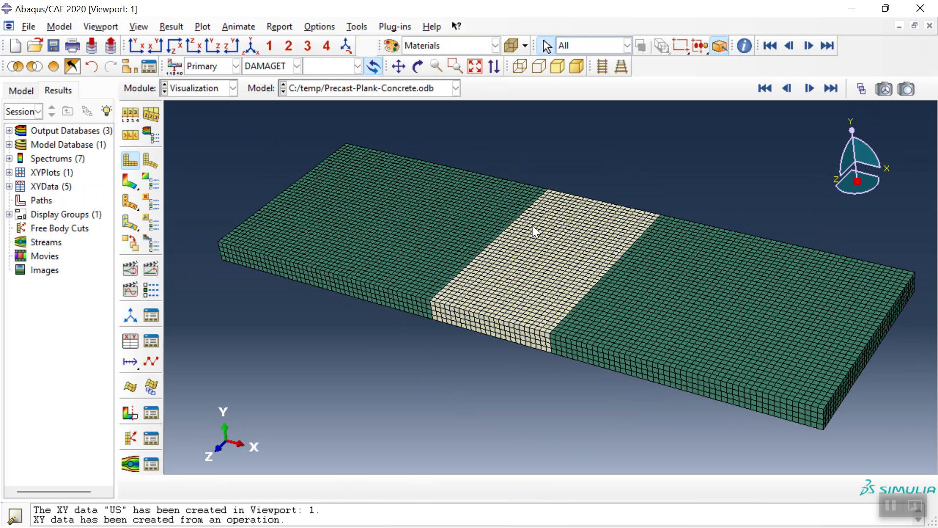
pyautogui.scroll(6, 533, 226)
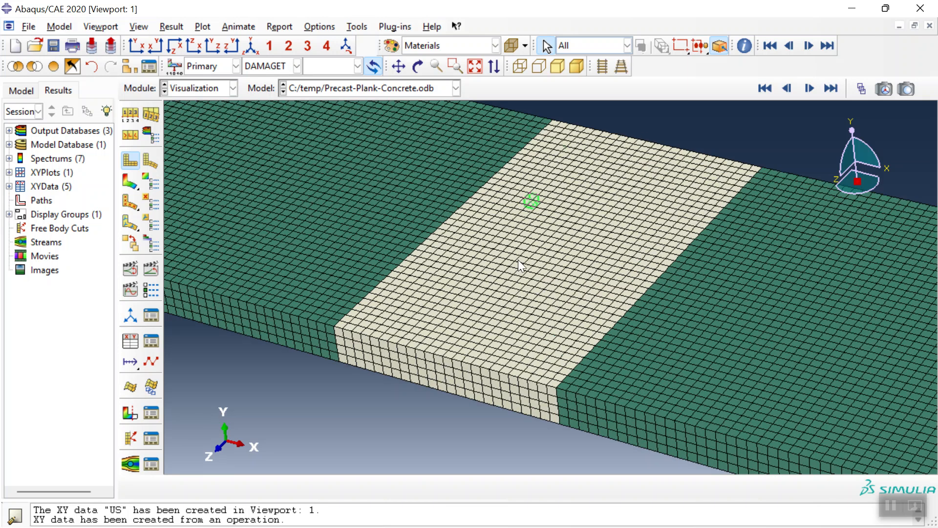
pyautogui.scroll(-2, 491, 313)
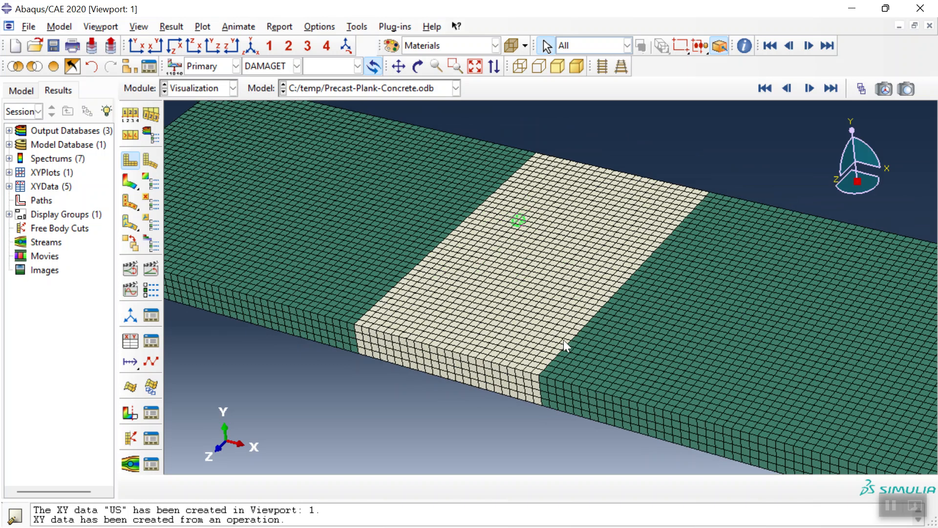
pyautogui.scroll(-3, 465, 358)
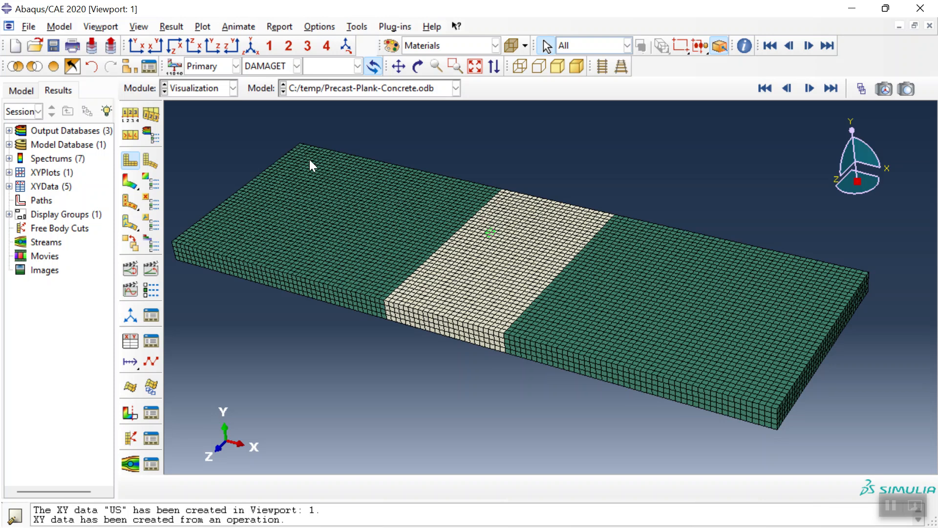
# Step: Return to the DAMAGET contours with all parts shown and remove the middle plank segment to expose the reinforcement
pyautogui.click(130, 181)
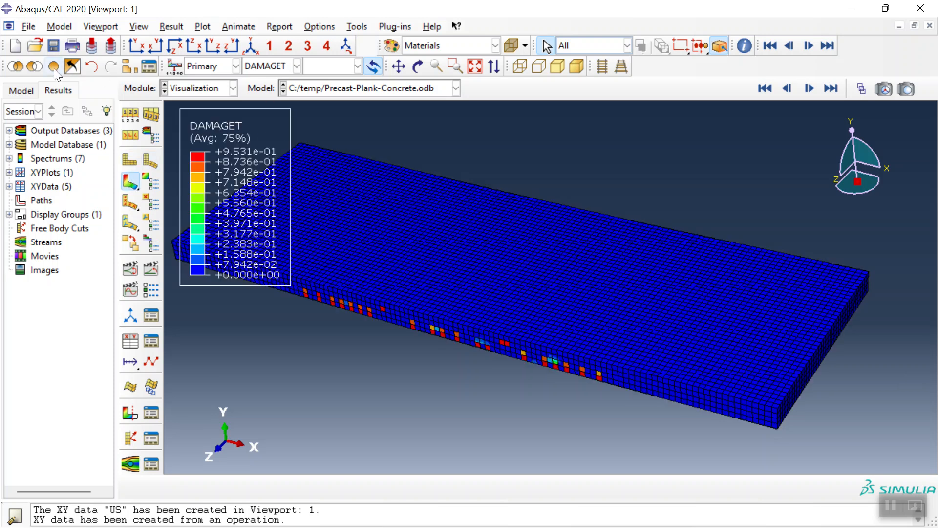
pyautogui.click(437, 304)
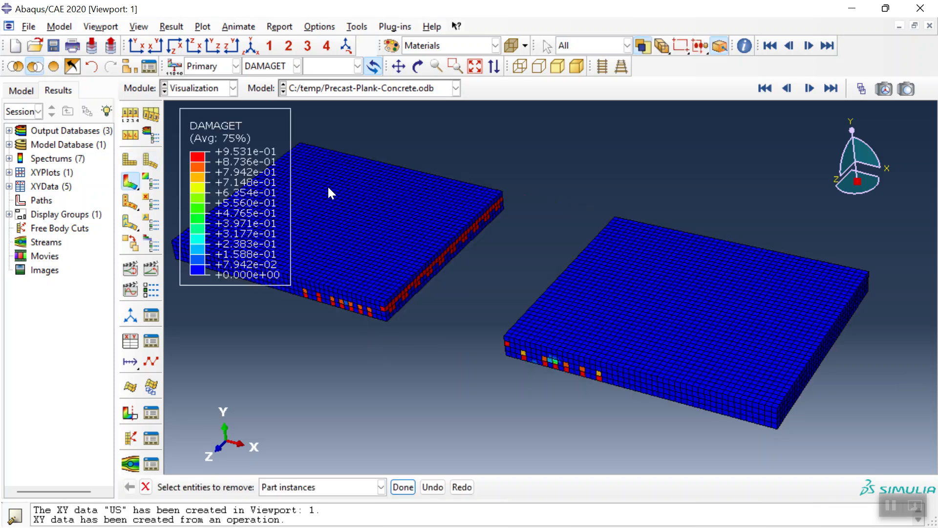
pyautogui.click(52, 68)
pyautogui.click(32, 67)
pyautogui.click(461, 295)
pyautogui.middleClick(338, 329)
pyautogui.scroll(-3, 456, 321)
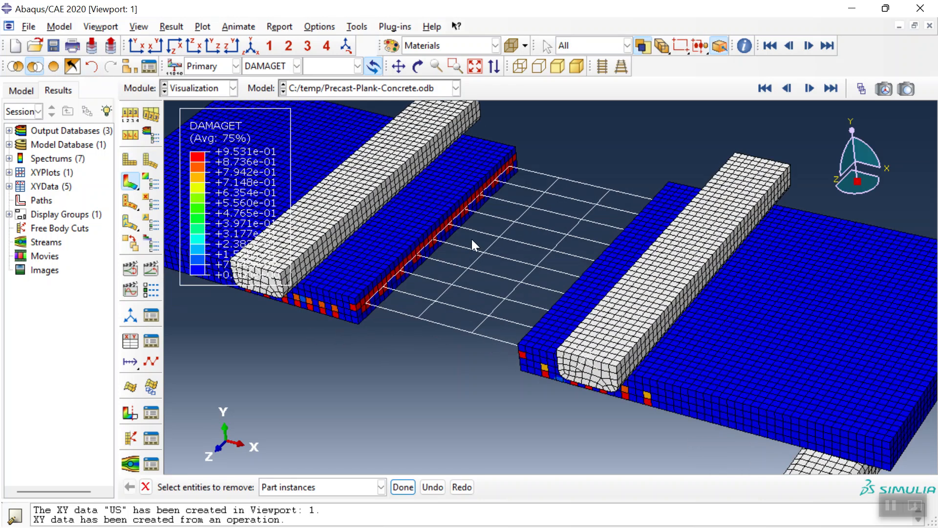
# Step: Switch the contours to Mises stress S and inspect the exposed reinforcement bars from several angles
pyautogui.click(274, 69)
pyautogui.click(281, 236)
pyautogui.scroll(3, 498, 257)
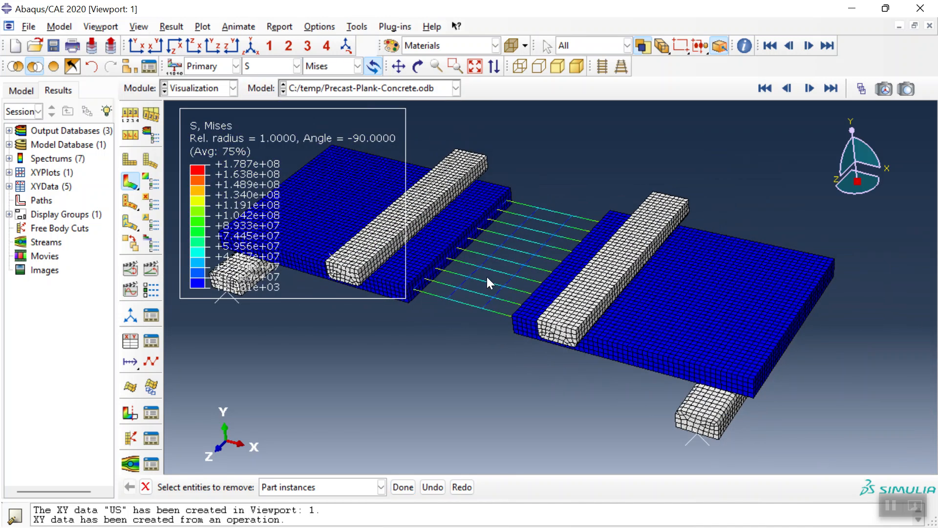
pyautogui.click(418, 66)
pyautogui.moveTo(456, 291); pyautogui.dragTo(592, 280)
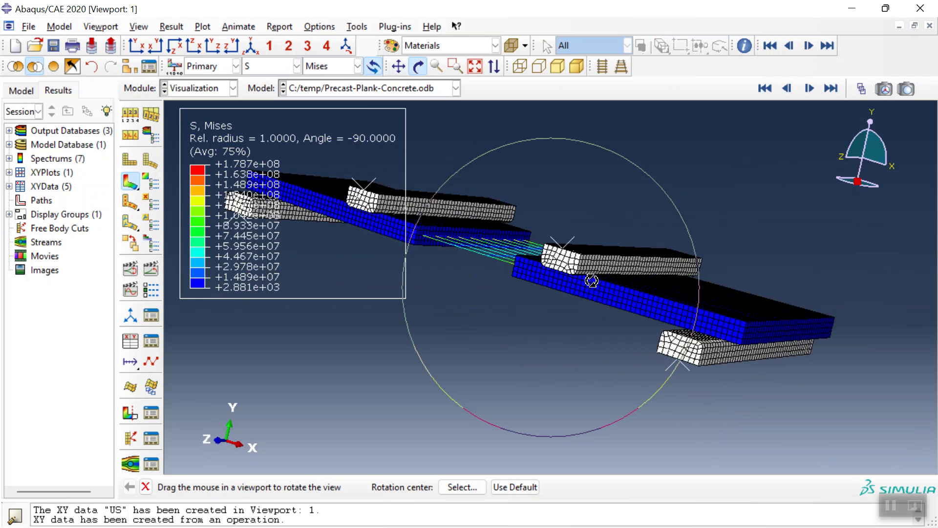
pyautogui.moveTo(516, 264); pyautogui.dragTo(455, 272)
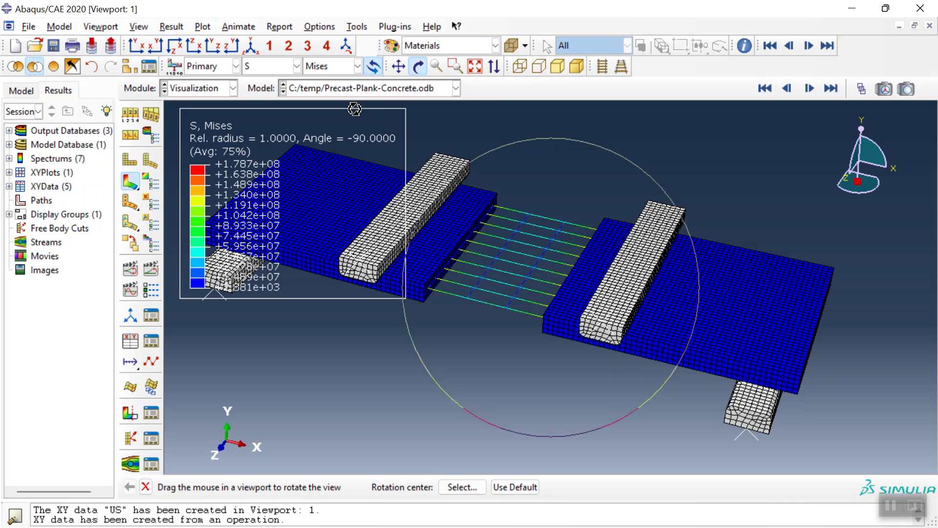
# Step: Show the SDEG contours, restore all parts to the display, and inspect the damage on the plank's underside
pyautogui.click(281, 65)
pyautogui.click(255, 249)
pyautogui.moveTo(510, 302); pyautogui.dragTo(511, 185)
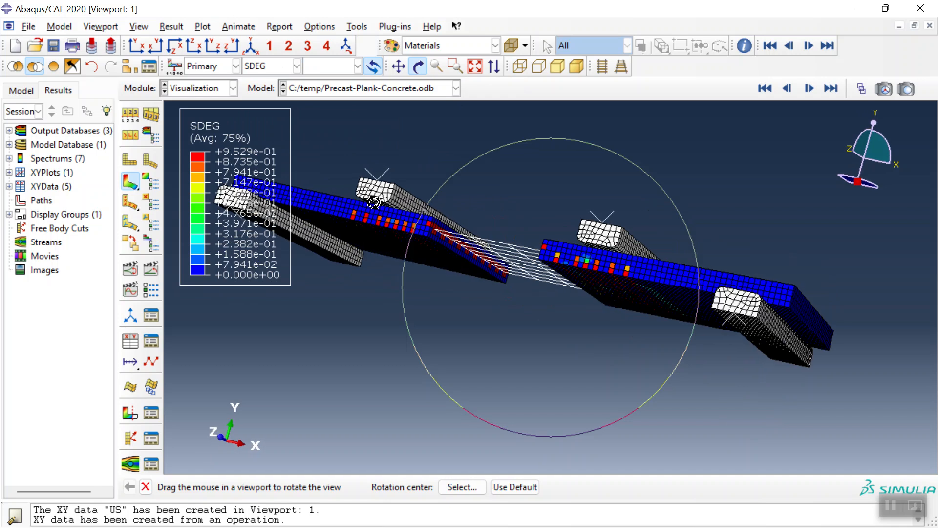
pyautogui.click(54, 68)
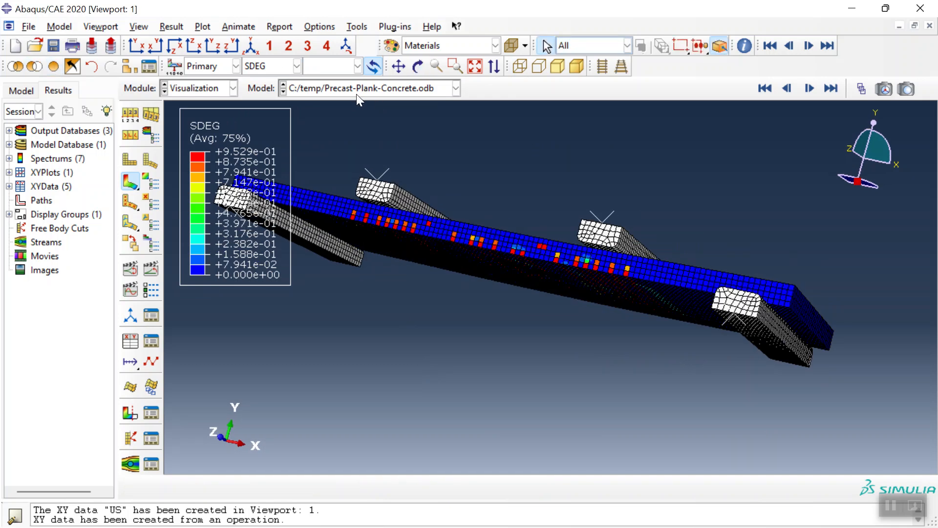
pyautogui.click(418, 66)
pyautogui.moveTo(477, 211); pyautogui.dragTo(481, 275)
pyautogui.press('Escape')
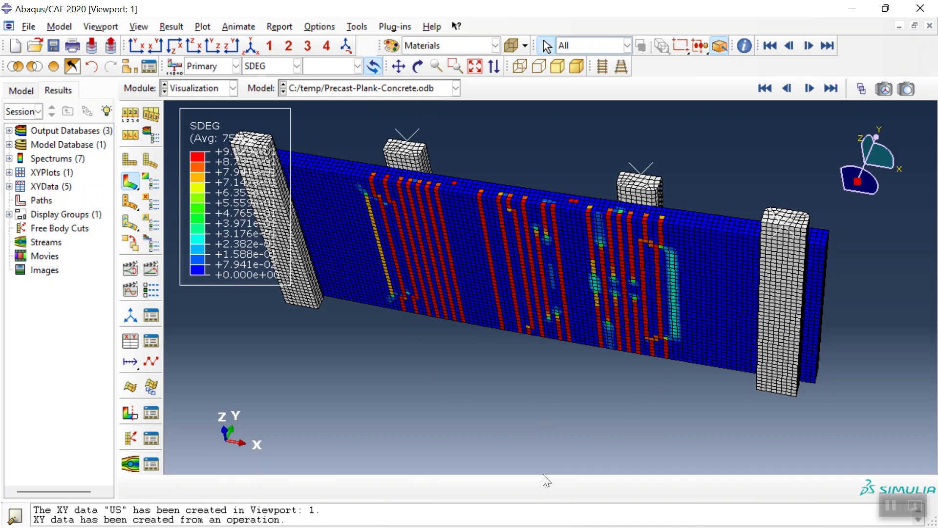
# Step: Switch to Google Chrome with the abaqusfem.com website
pyautogui.press('super')
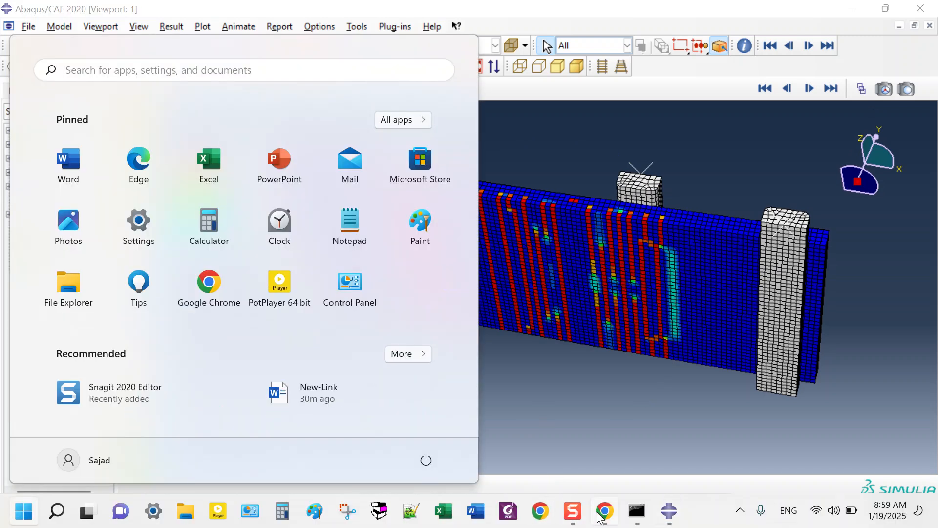
pyautogui.click(601, 512)
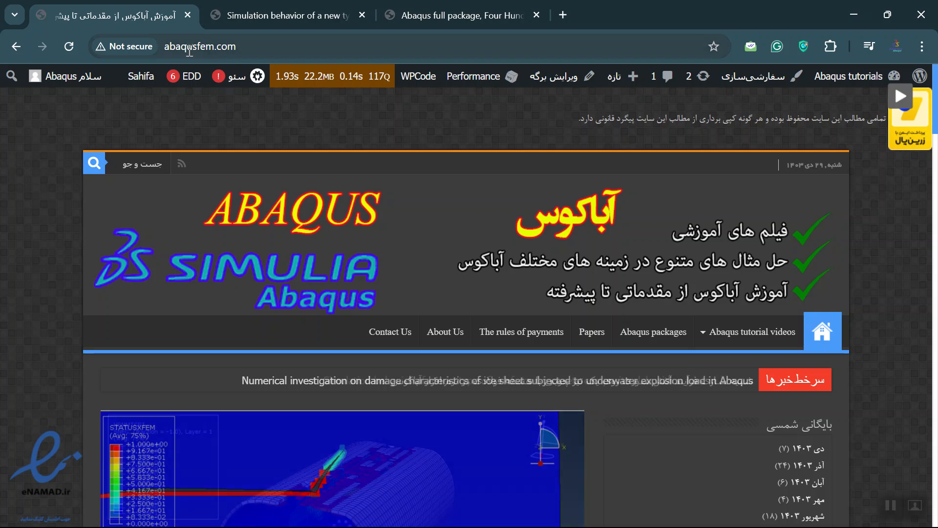
# Step: Browse the latest posts on the homepage and open the tutorial on the reinforced concrete composite slab with a joint
pyautogui.scroll(-3, 271, 126)
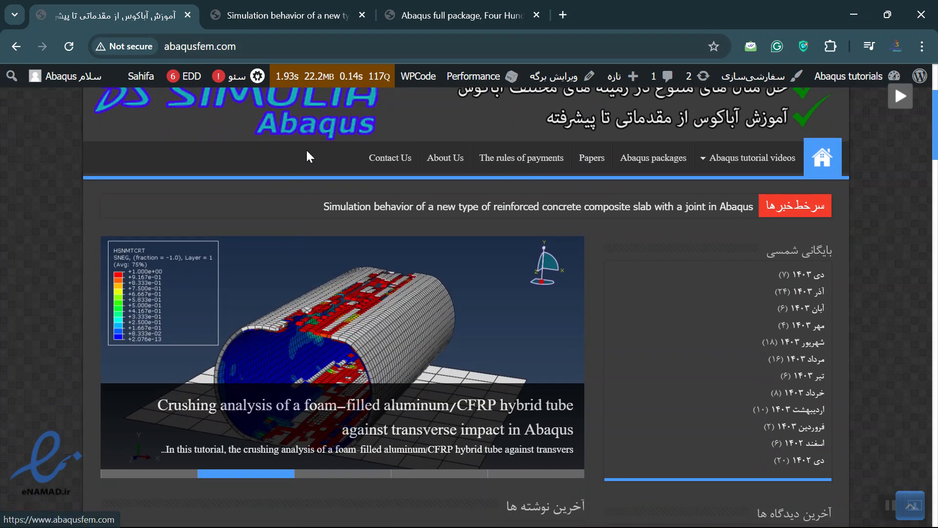
pyautogui.scroll(-8, 308, 156)
pyautogui.scroll(3, 375, 238)
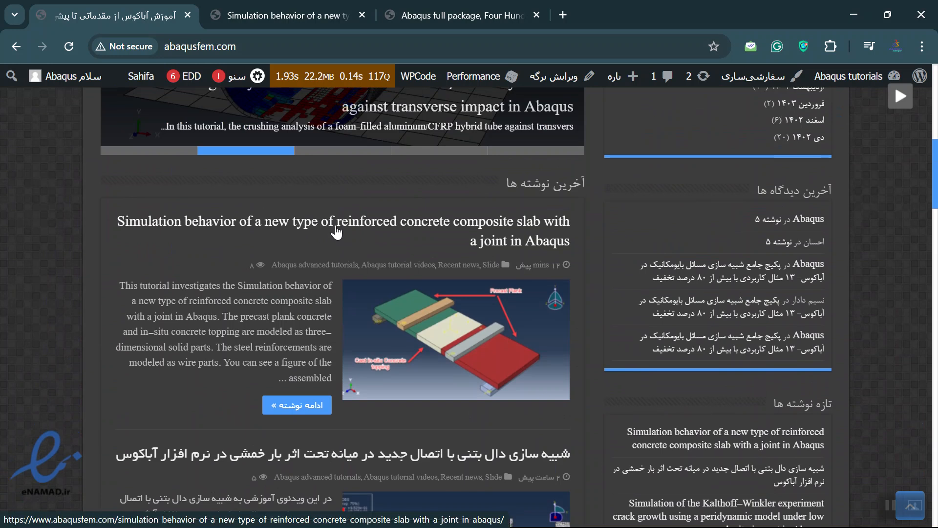
pyautogui.click(337, 240)
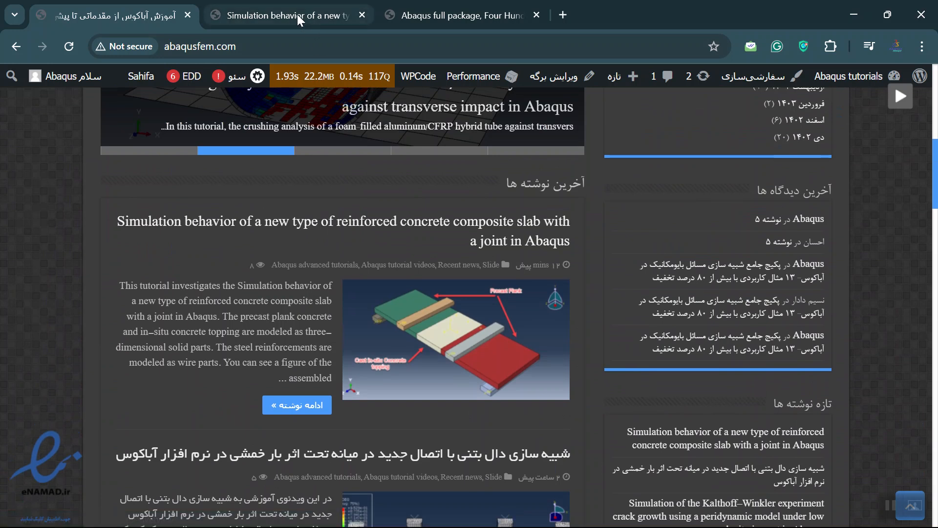
# Step: Review the composite slab tutorial's description, assembly figure, damage and stress contour images, and force-displacement plot
pyautogui.scroll(-5, 361, 183)
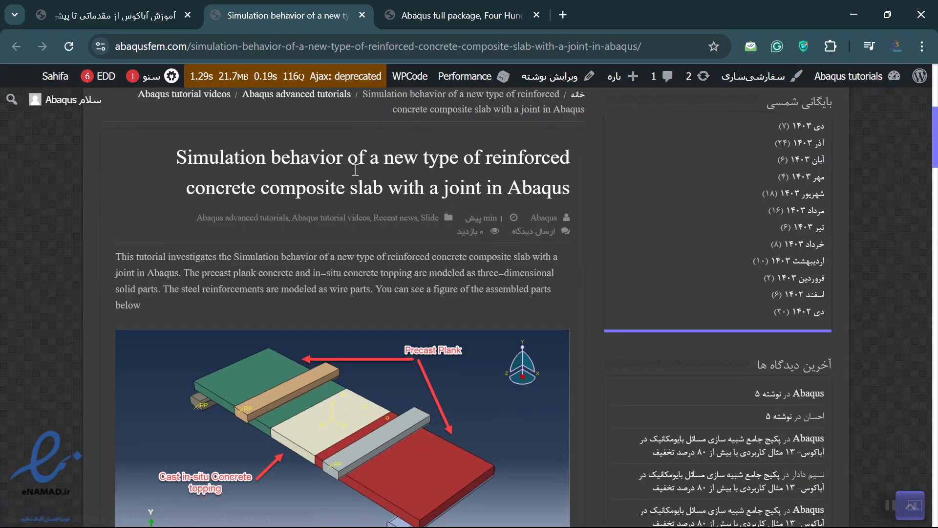
pyautogui.scroll(-8, 368, 183)
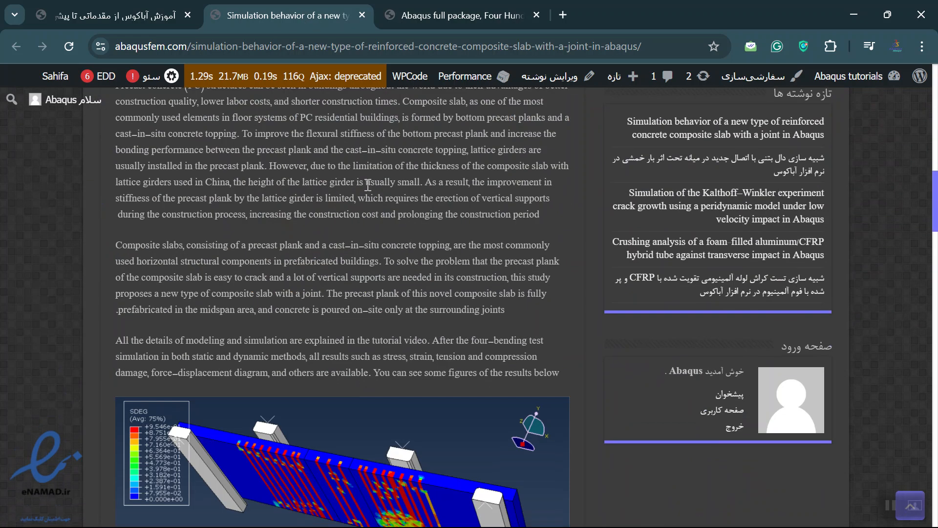
pyautogui.scroll(-5, 368, 185)
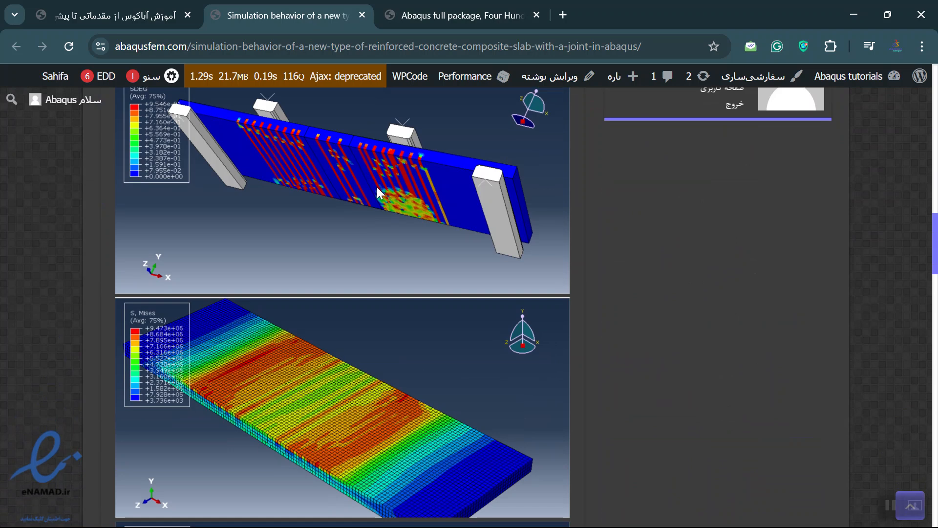
pyautogui.scroll(3, 377, 186)
pyautogui.scroll(6, 364, 219)
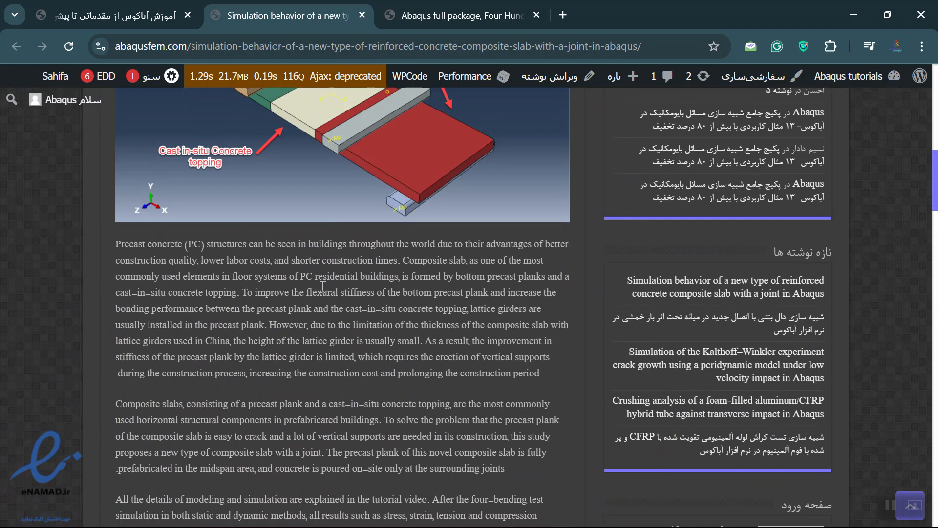
pyautogui.scroll(-6, 293, 315)
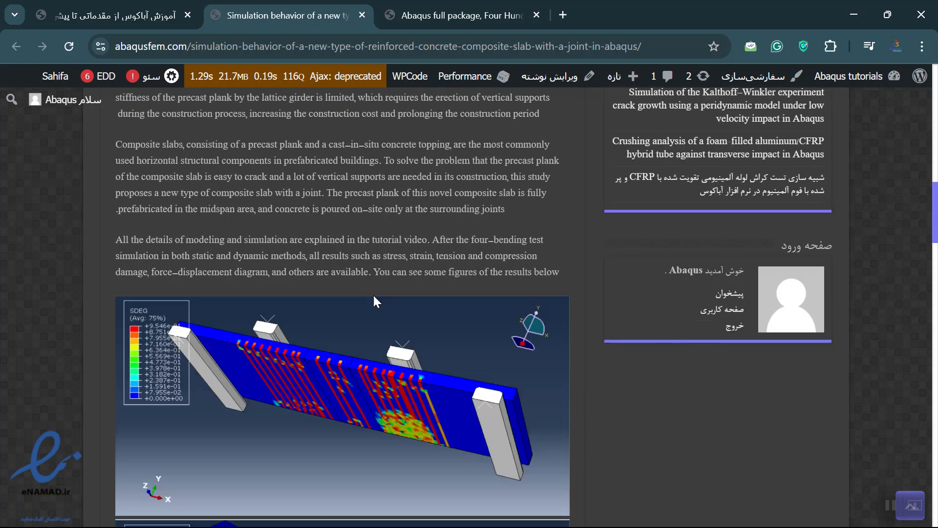
pyautogui.scroll(-12, 380, 195)
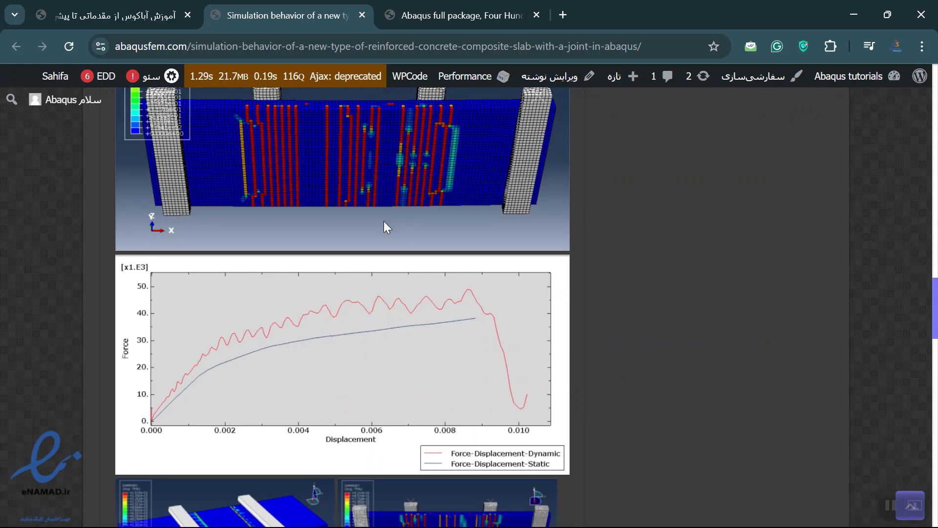
pyautogui.scroll(-3, 384, 224)
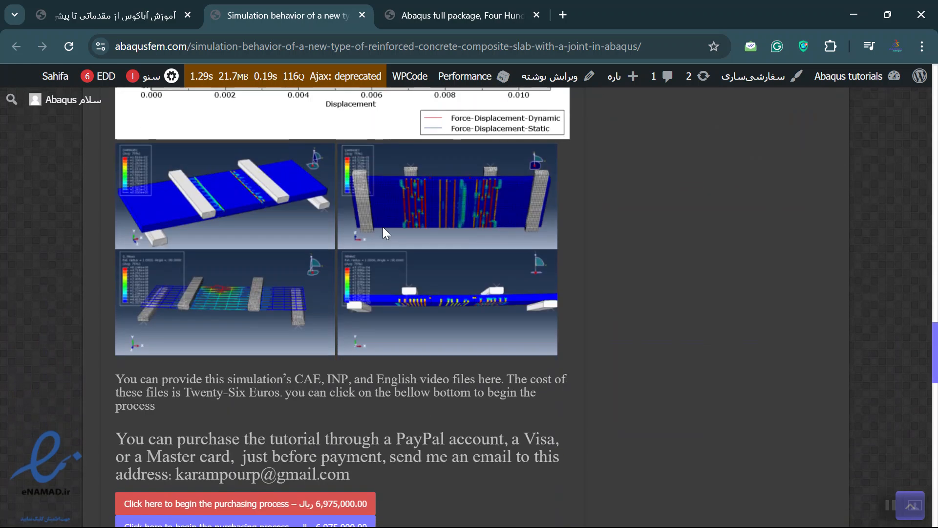
# Step: Highlight the tutorial's price, the PayPal payment option and the contact e-mail address in the purchase information
pyautogui.scroll(-2, 383, 227)
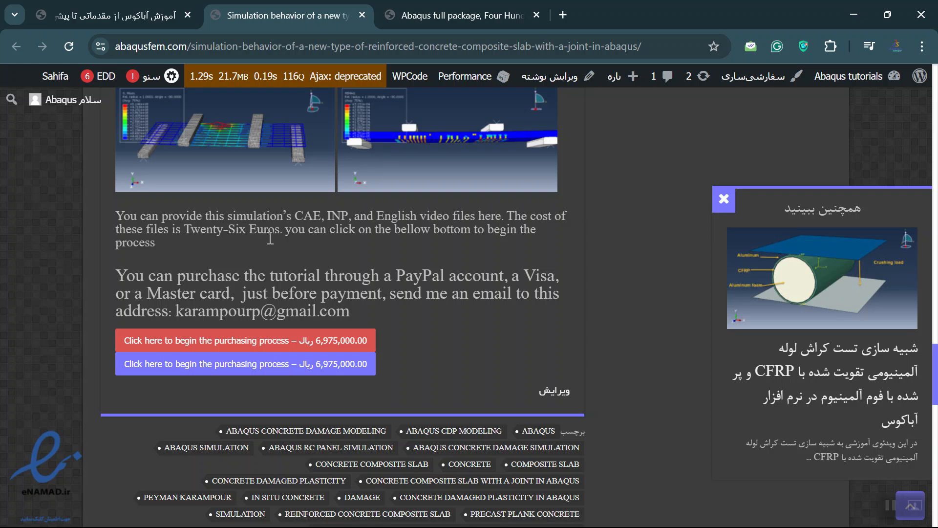
pyautogui.moveTo(184, 231); pyautogui.dragTo(245, 231)
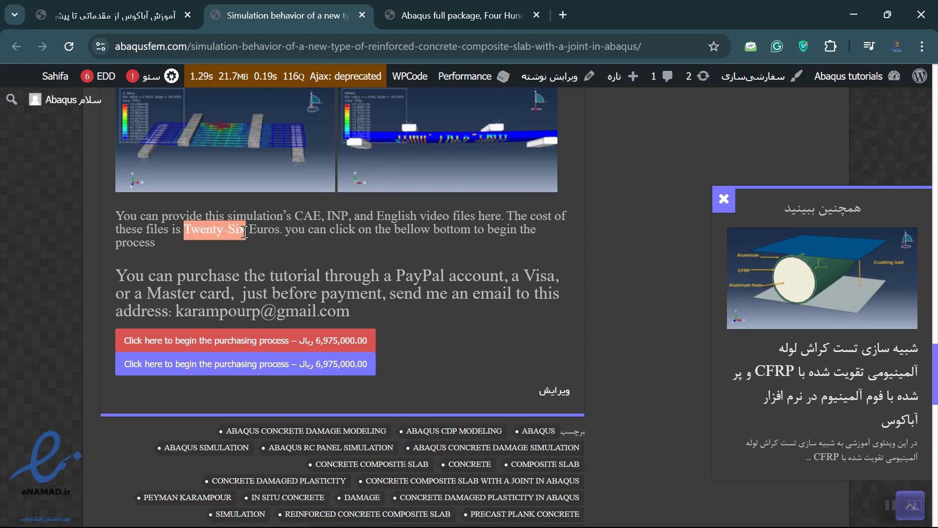
pyautogui.moveTo(394, 276); pyautogui.dragTo(506, 277)
pyautogui.click(319, 289)
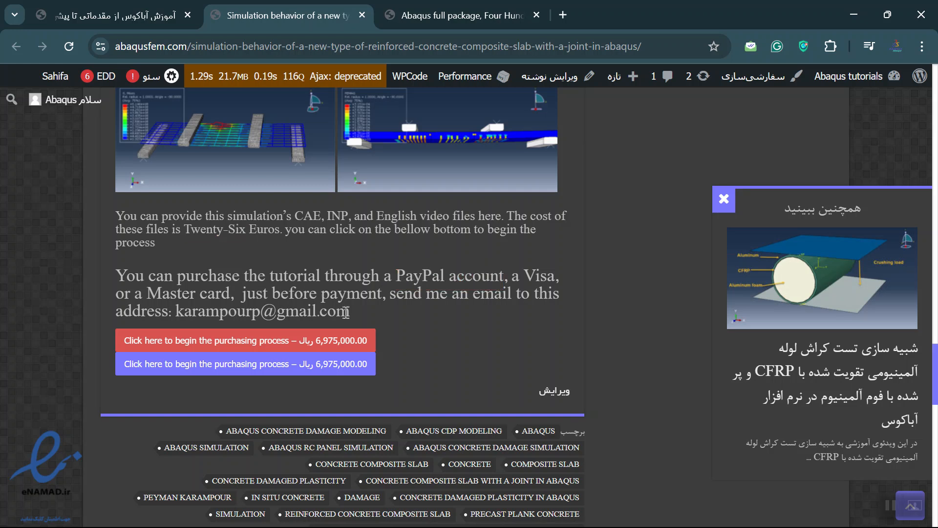
pyautogui.moveTo(347, 312); pyautogui.dragTo(177, 313)
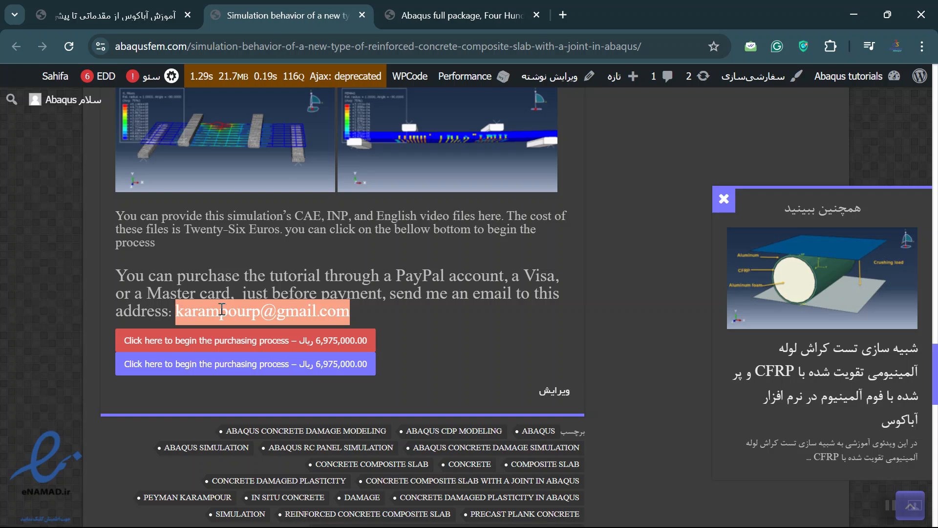
# Step: Switch to the Abaqus full package page and review its list of simulation topics, from explosion and impact through soil
pyautogui.hotkey('ctrl', 'Tab')
pyautogui.scroll(-5, 333, 179)
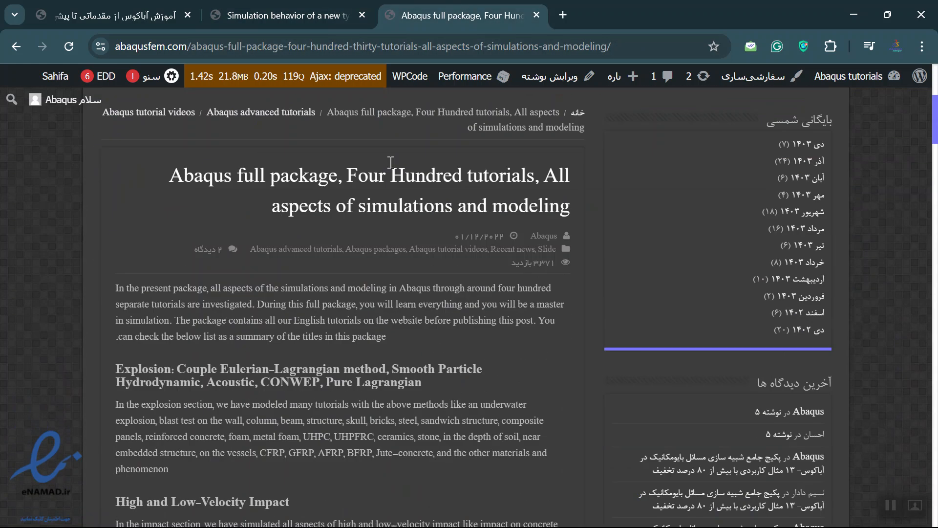
pyautogui.moveTo(381, 160); pyautogui.dragTo(536, 161)
pyautogui.scroll(-6, 318, 217)
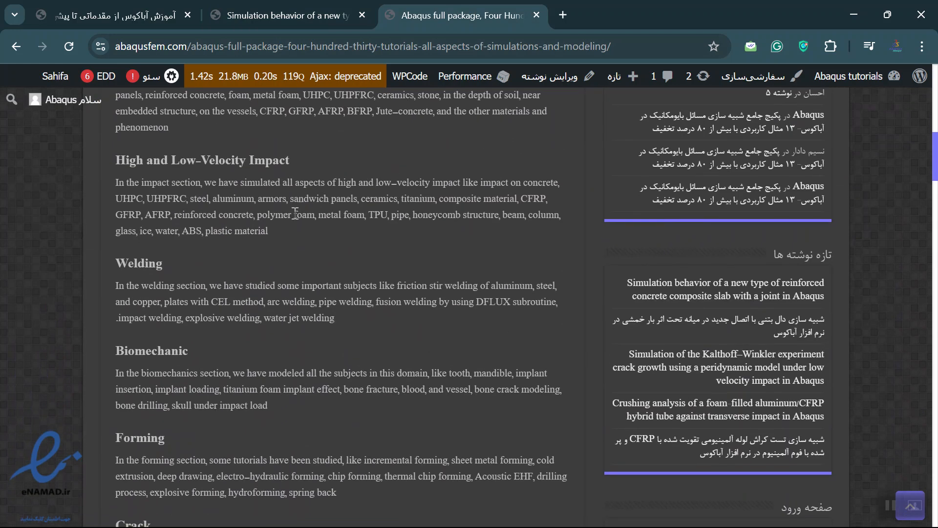
pyautogui.scroll(3, 293, 210)
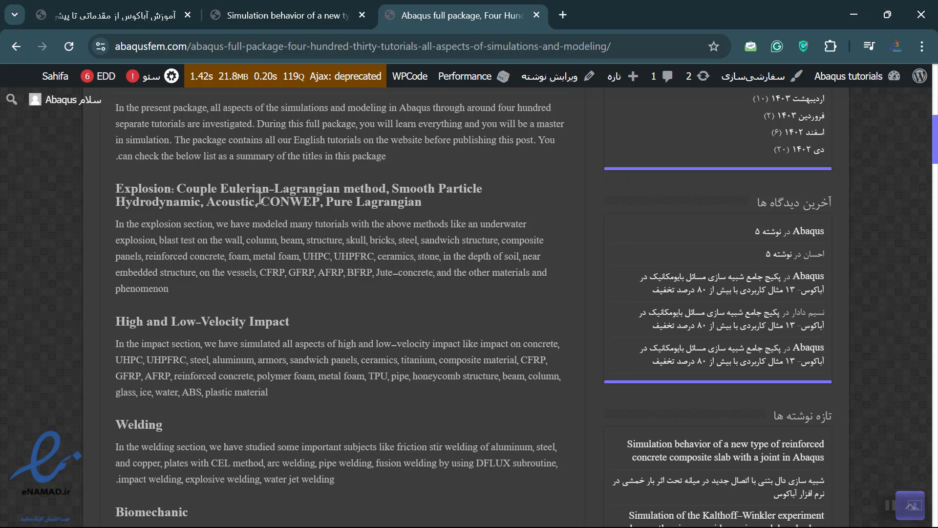
pyautogui.scroll(-6, 228, 243)
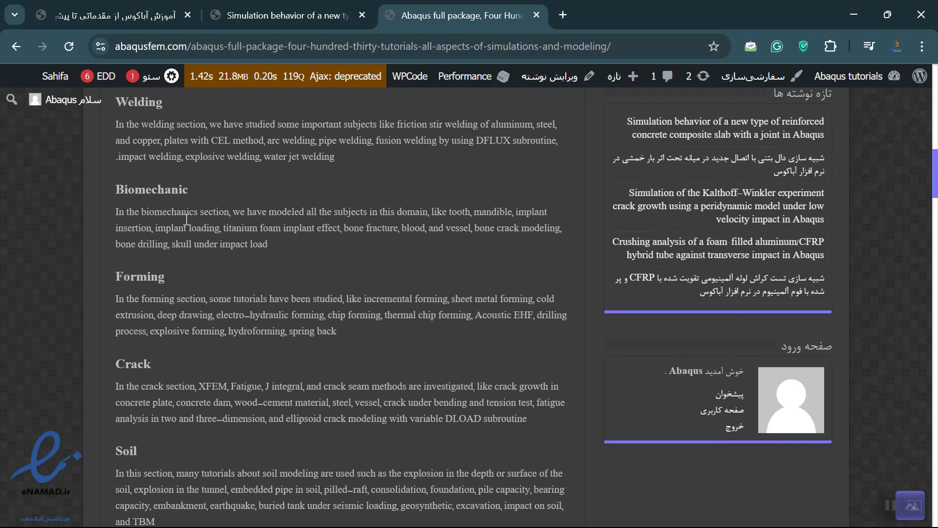
pyautogui.scroll(-20, 186, 215)
pyautogui.scroll(-12, 186, 224)
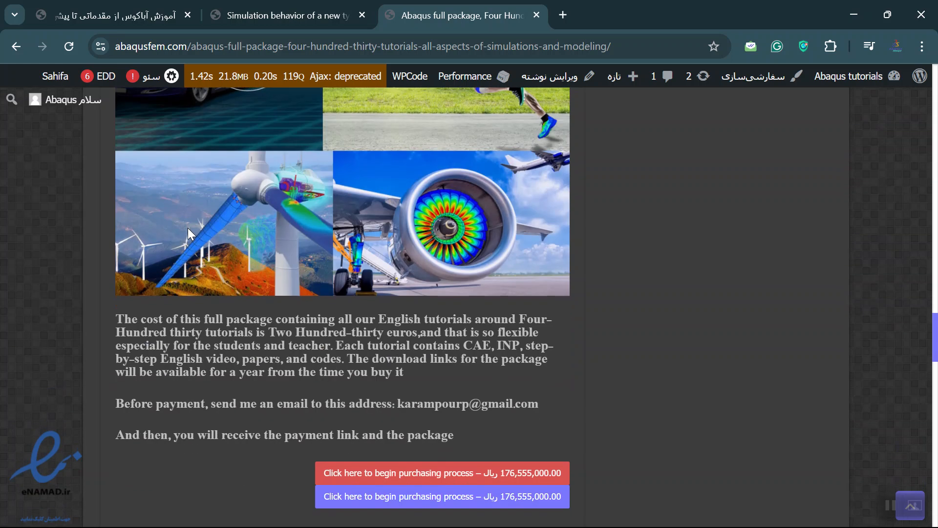
# Step: Highlight the full package's price, the included CAE and INP files, and the contact e-mail address
pyautogui.scroll(-3, 188, 228)
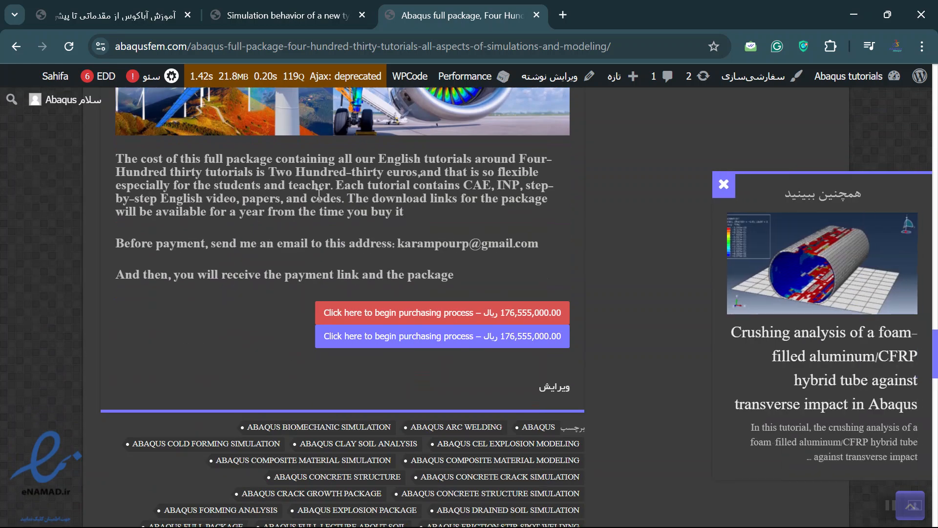
pyautogui.moveTo(275, 165); pyautogui.dragTo(381, 174)
pyautogui.click(377, 177)
pyautogui.moveTo(464, 185); pyautogui.dragTo(521, 187)
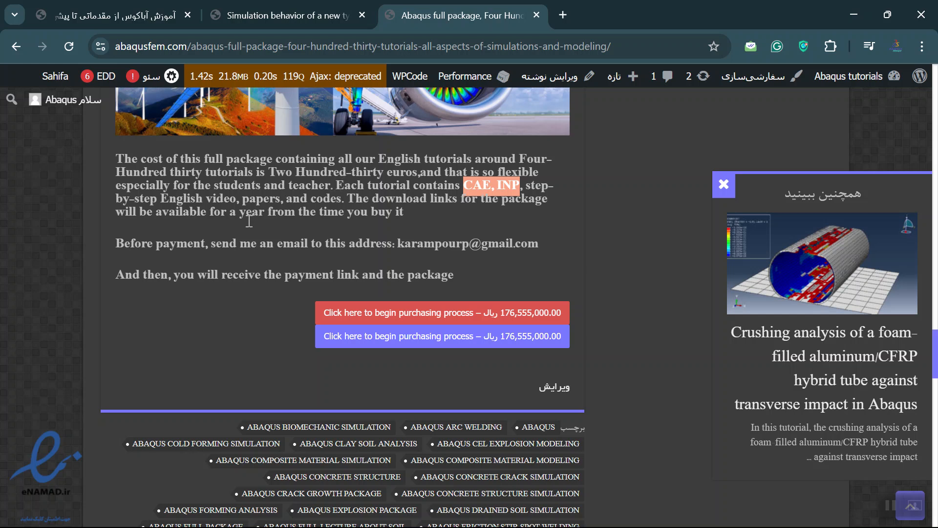
pyautogui.moveTo(540, 244); pyautogui.dragTo(400, 242)
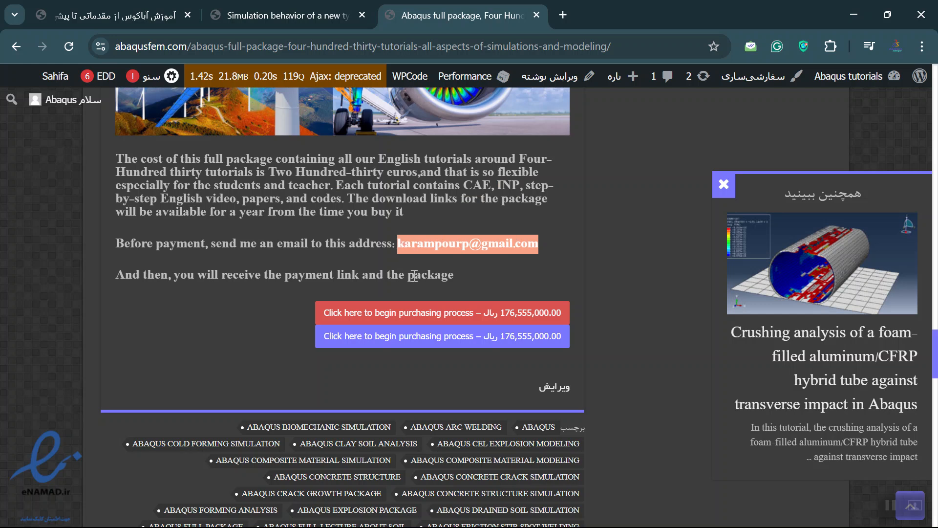